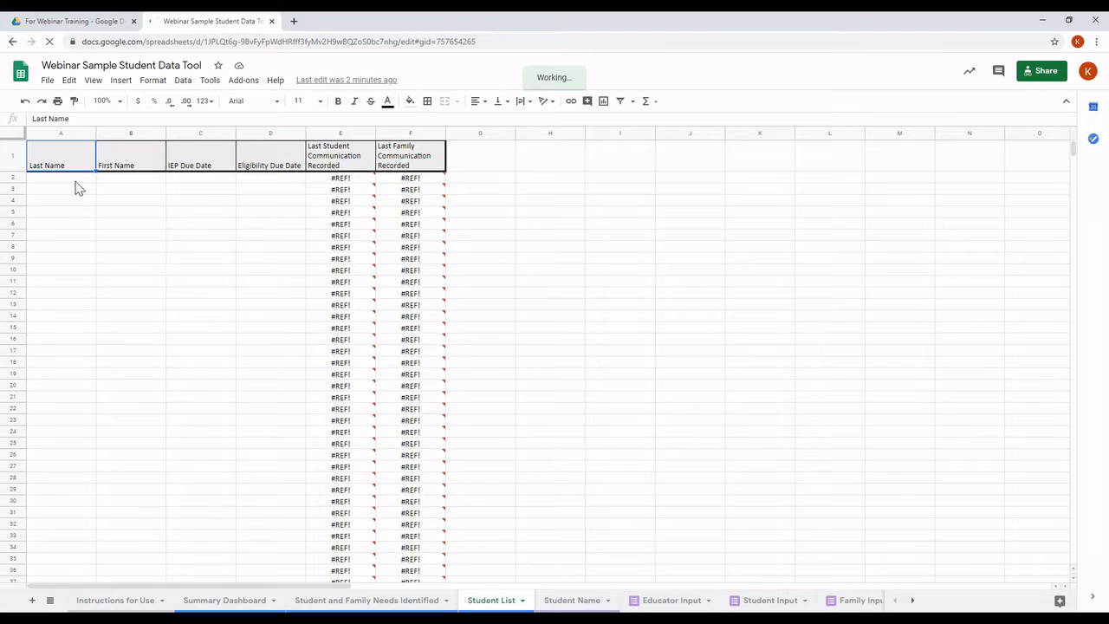
Step: Enter the student's last and first names in row 2, IEP due 04/25/2021, eligibility due 07/30/2020
left_click(76, 179)
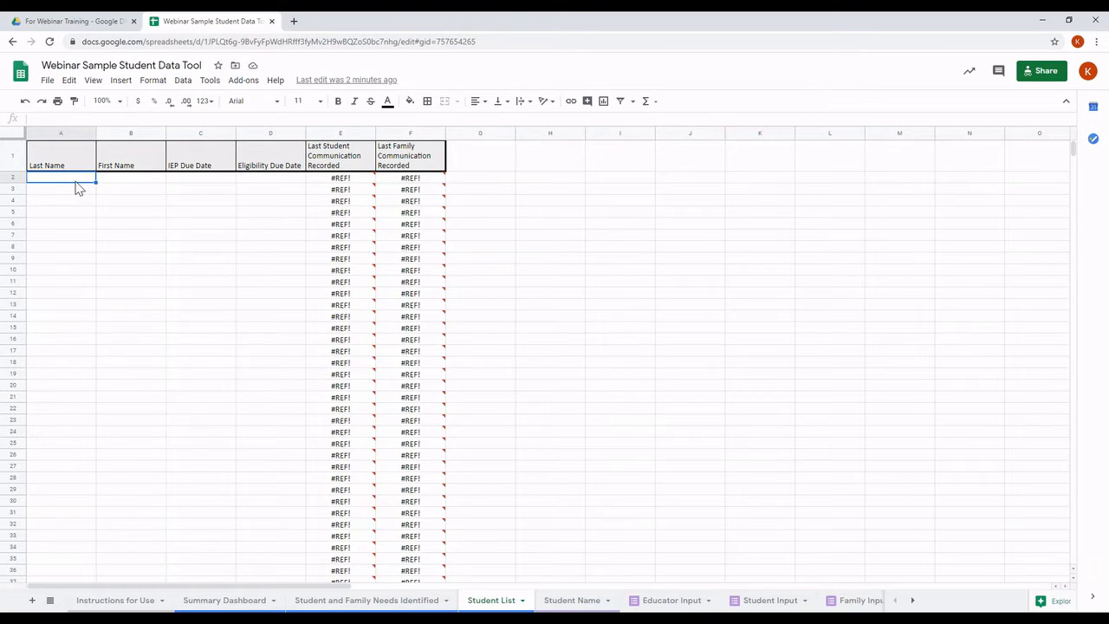
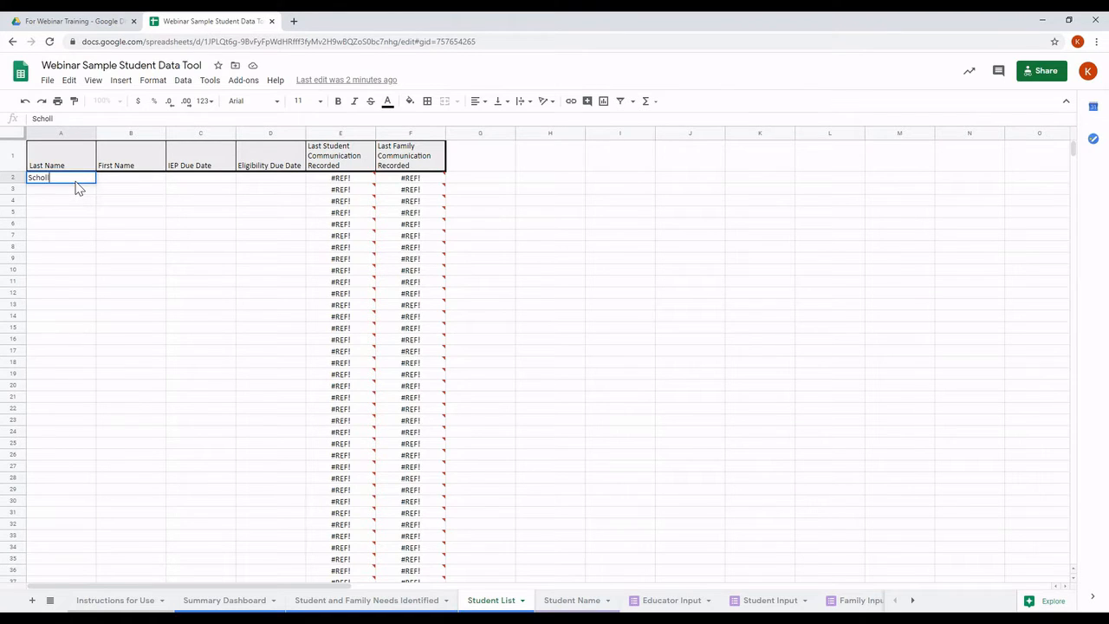
key("Tab")
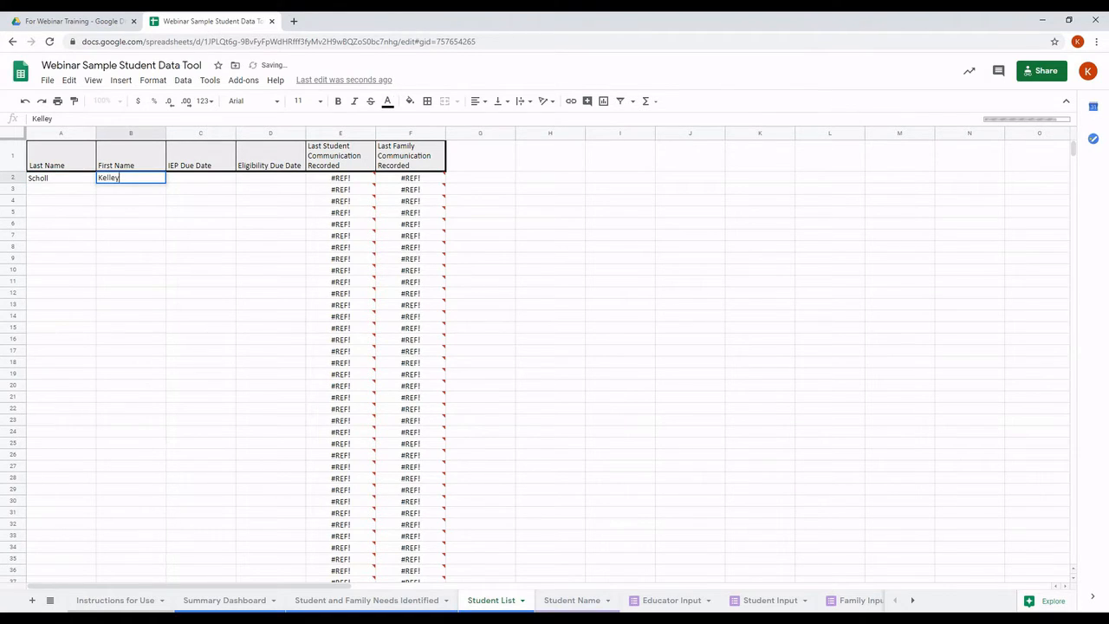
key("Tab")
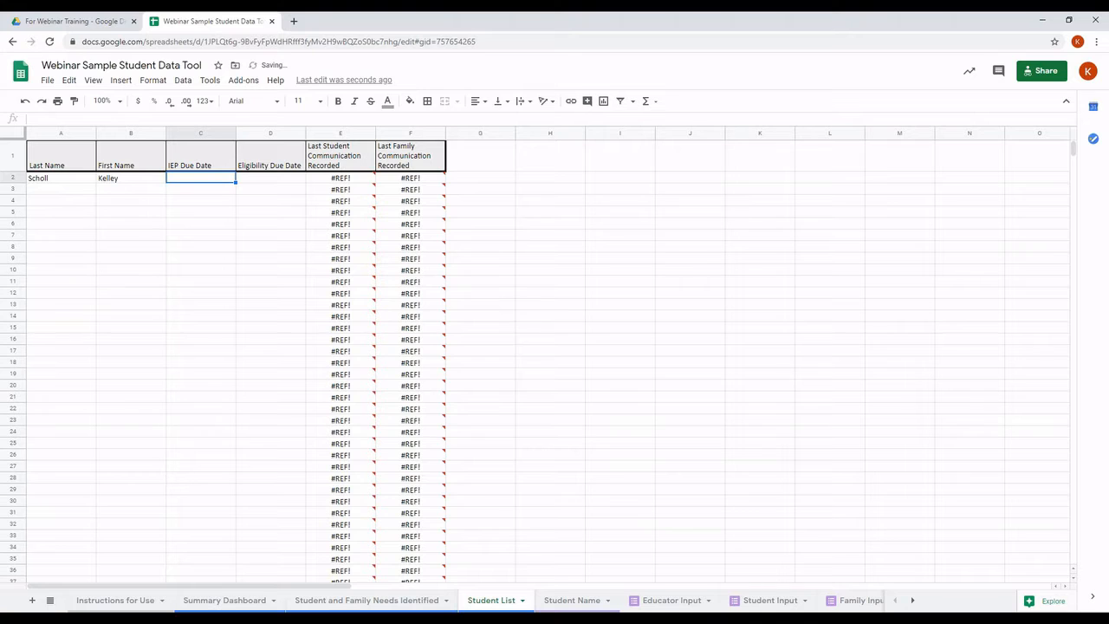
type("04/")
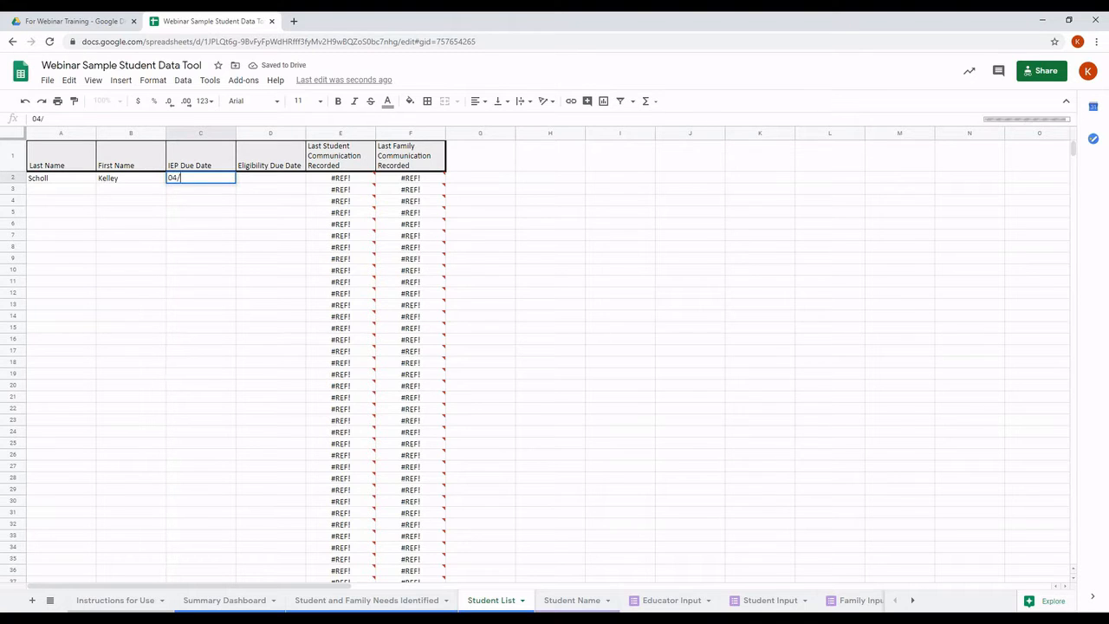
type("25/")
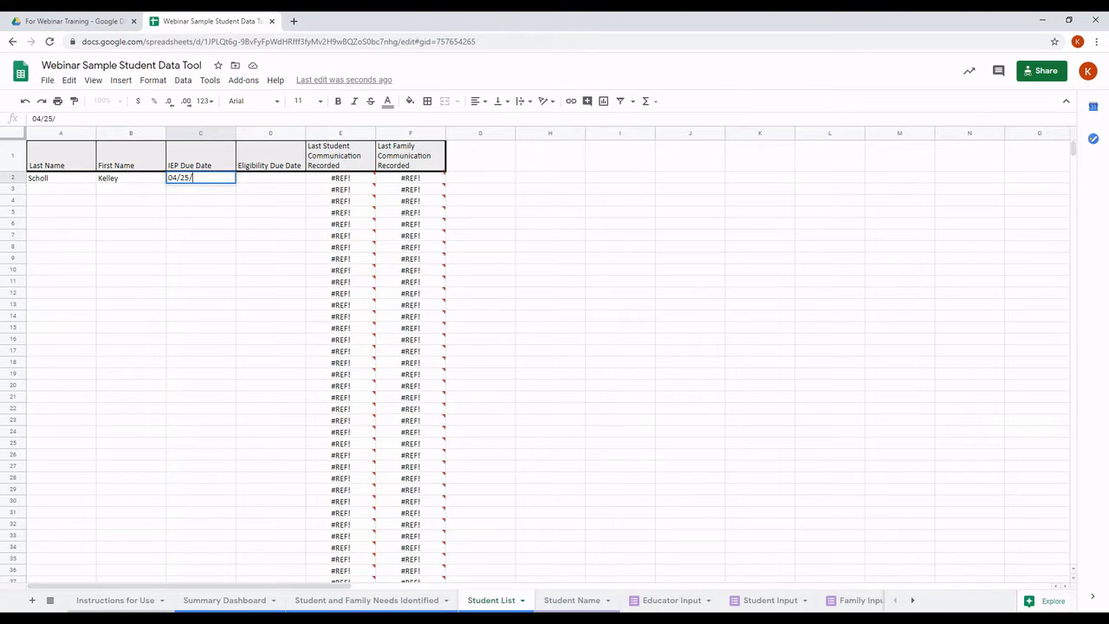
type("2021")
left_click(254, 184)
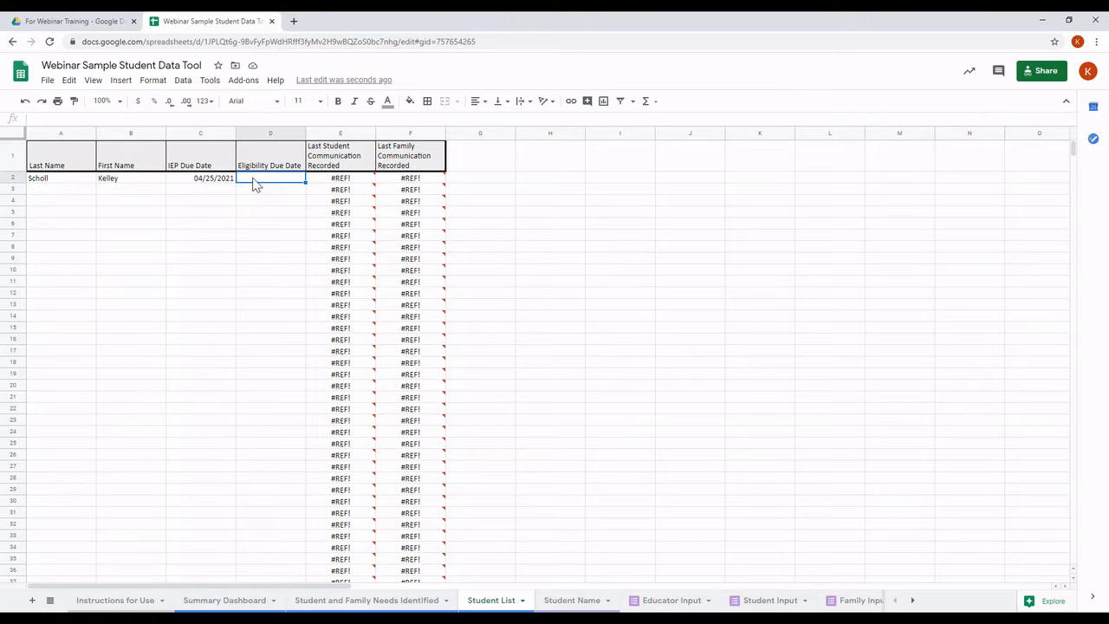
type("07/30/2020")
Step: Commit the 07/30/2020 eligibility due date in D2 by selecting another cell
left_click(198, 214)
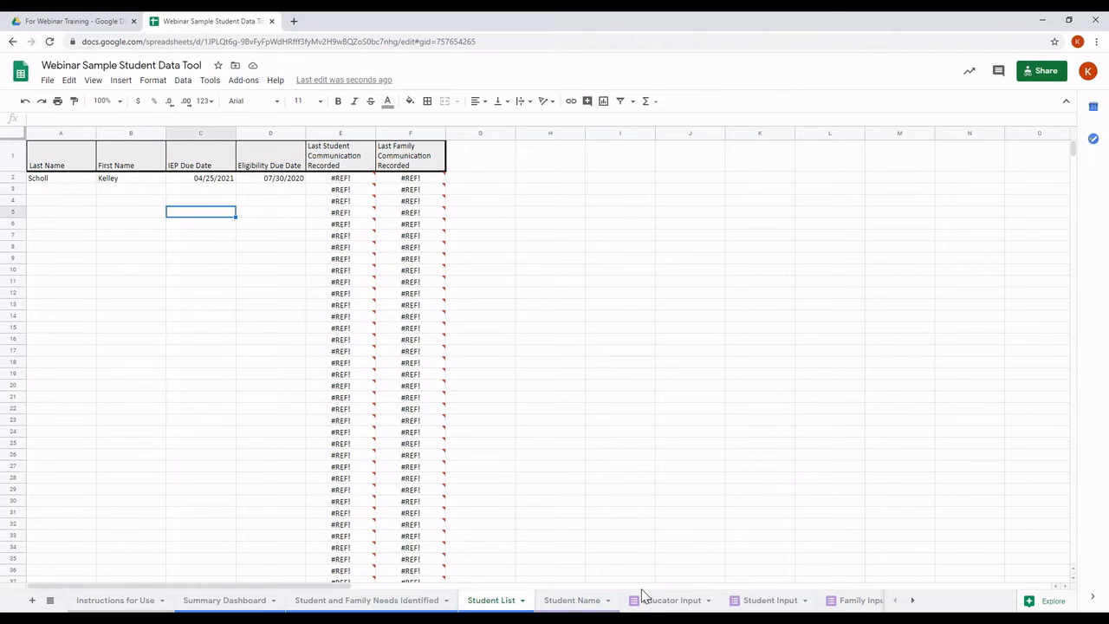
Step: Switch to the Student Name sheet and bring up its Copy to option
mouse_move(431, 450)
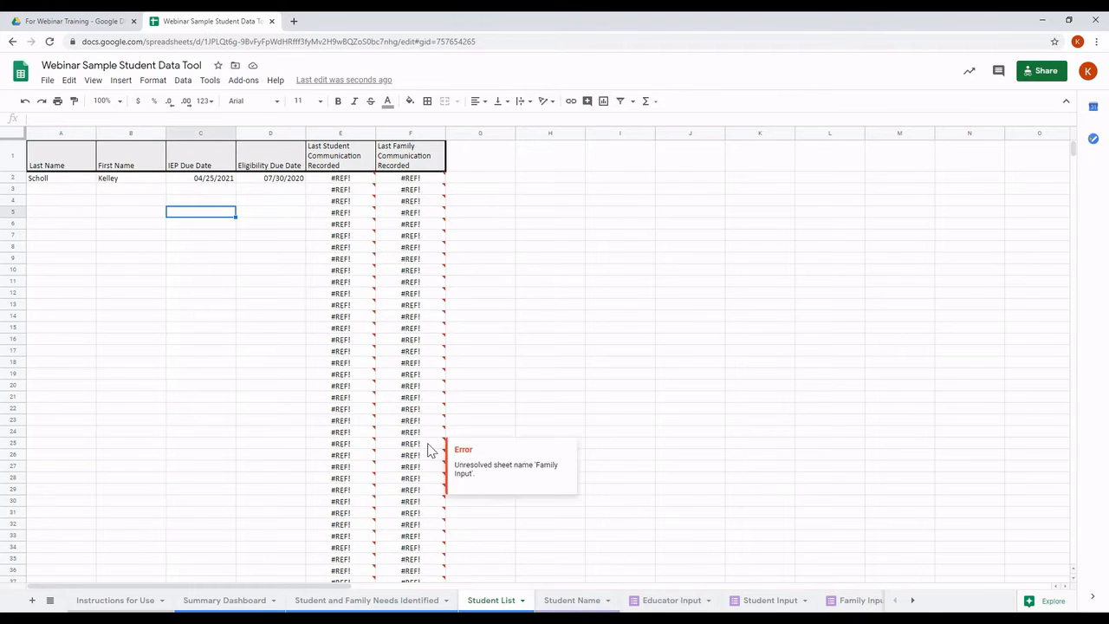
mouse_move(364, 456)
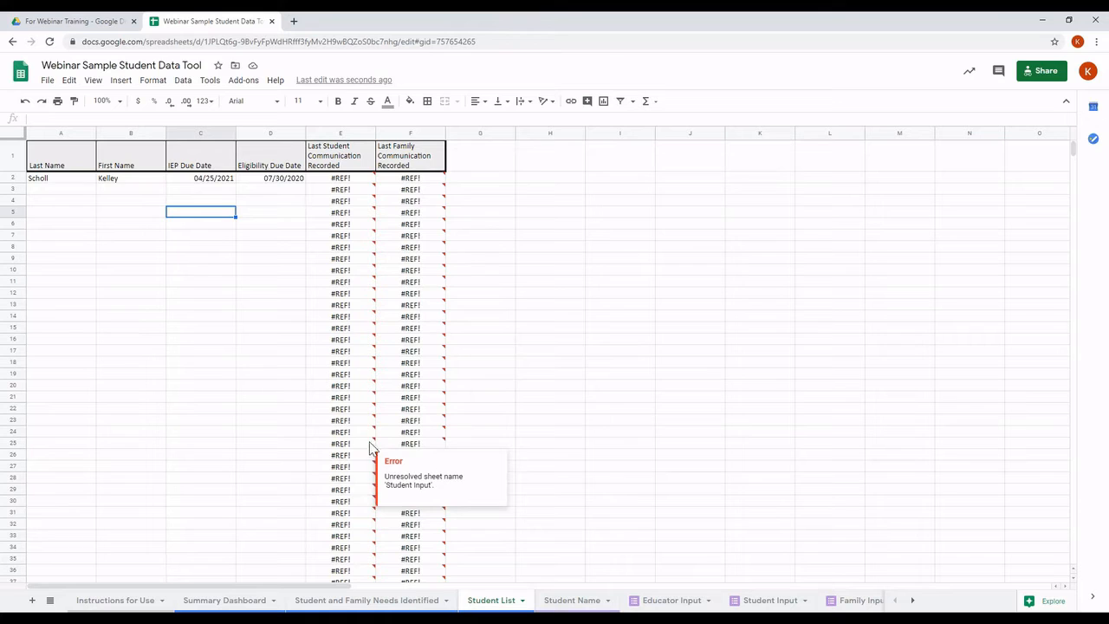
mouse_move(403, 469)
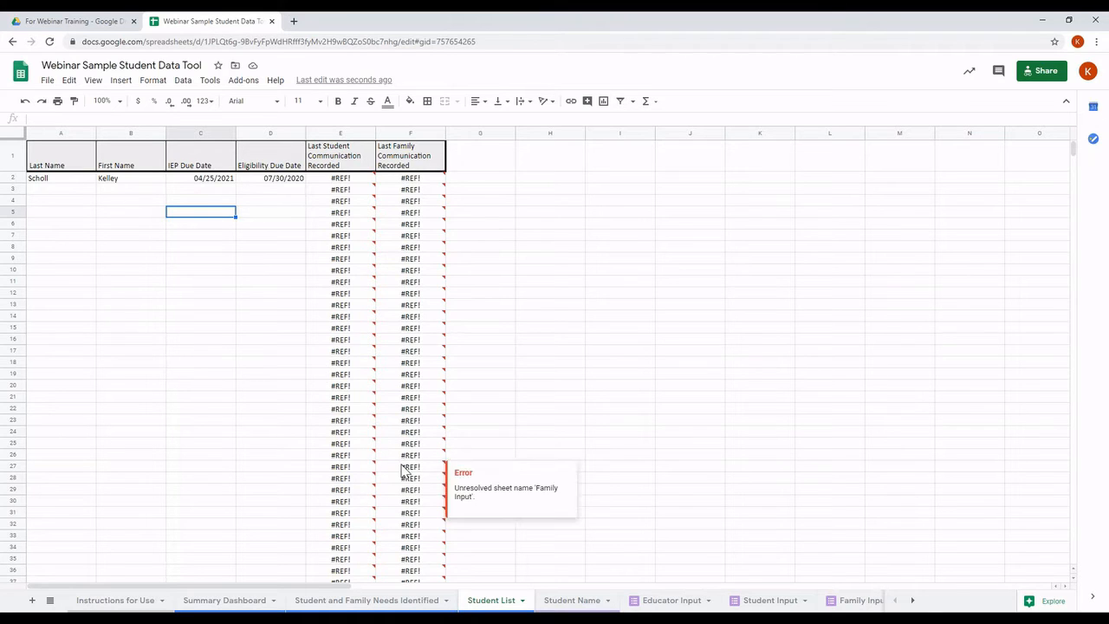
left_click(563, 604)
right_click(563, 604)
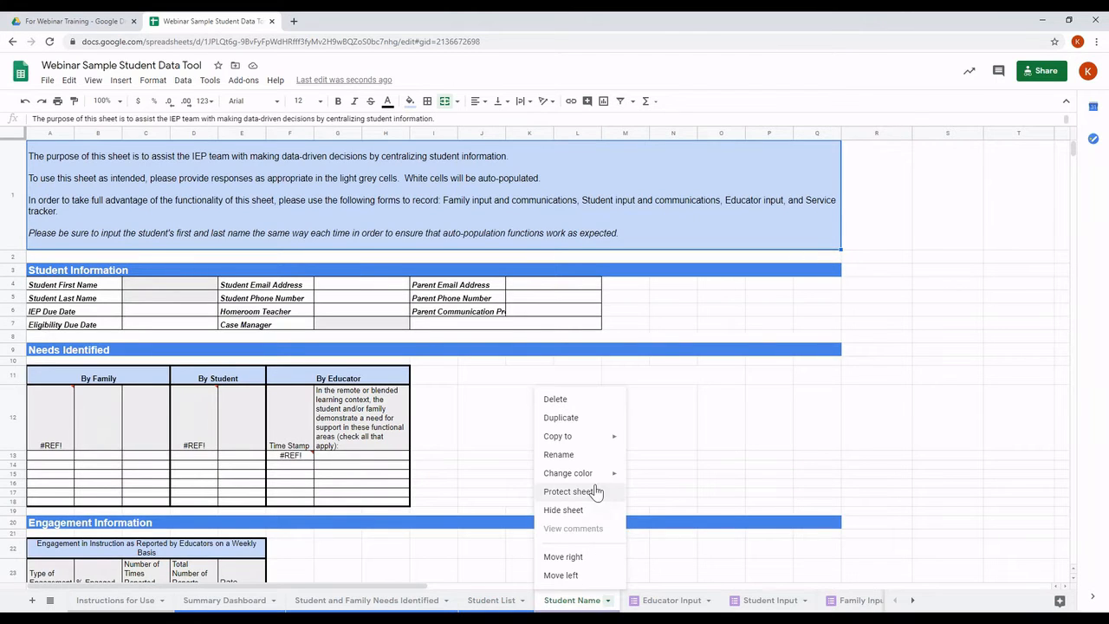
mouse_move(590, 443)
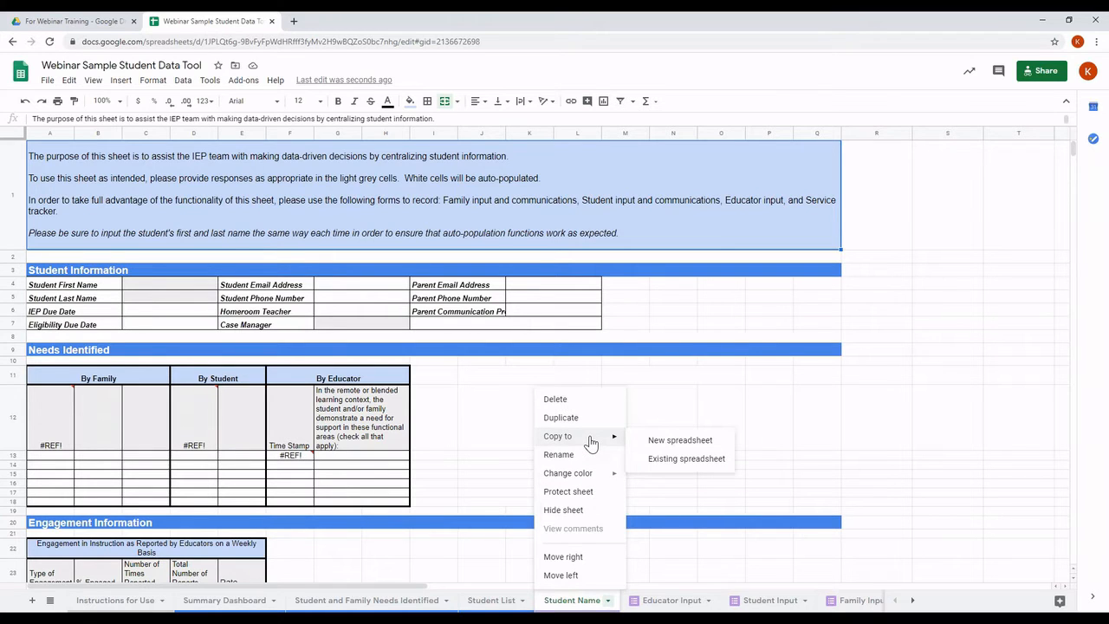
left_click(666, 464)
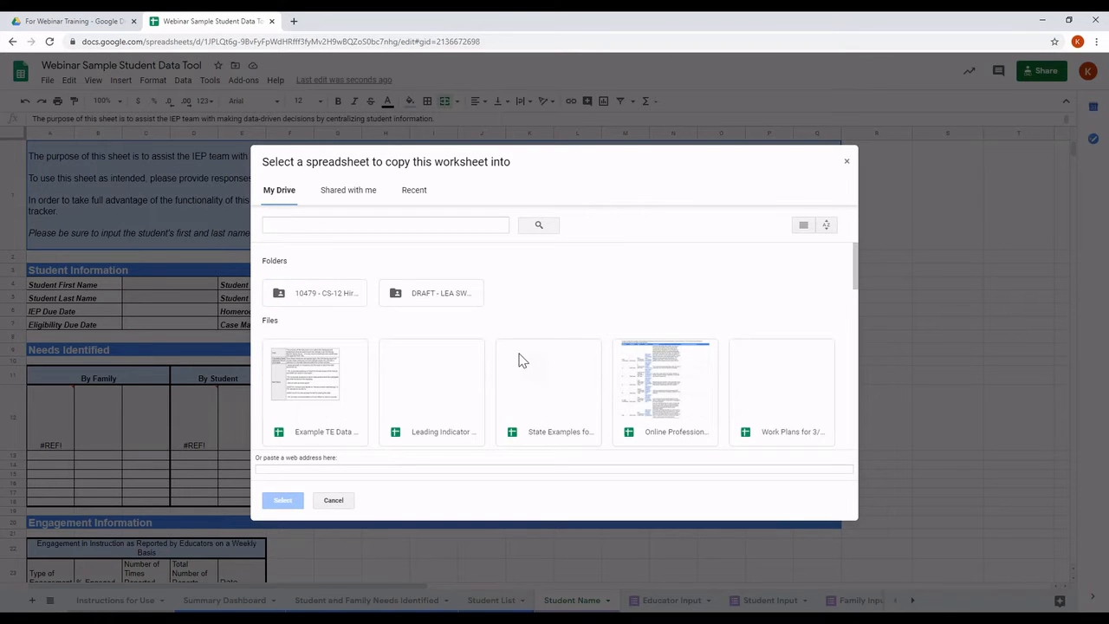
scroll(522, 361, "down", 2)
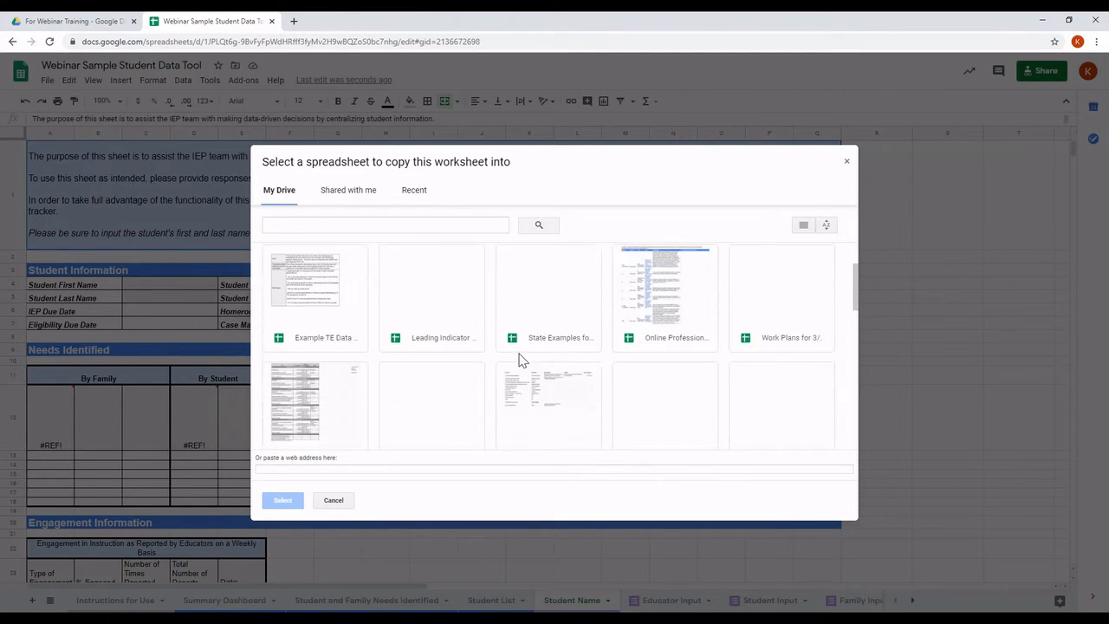
scroll(522, 360, "up", 2)
scroll(523, 360, "down", 5)
scroll(523, 361, "up", 5)
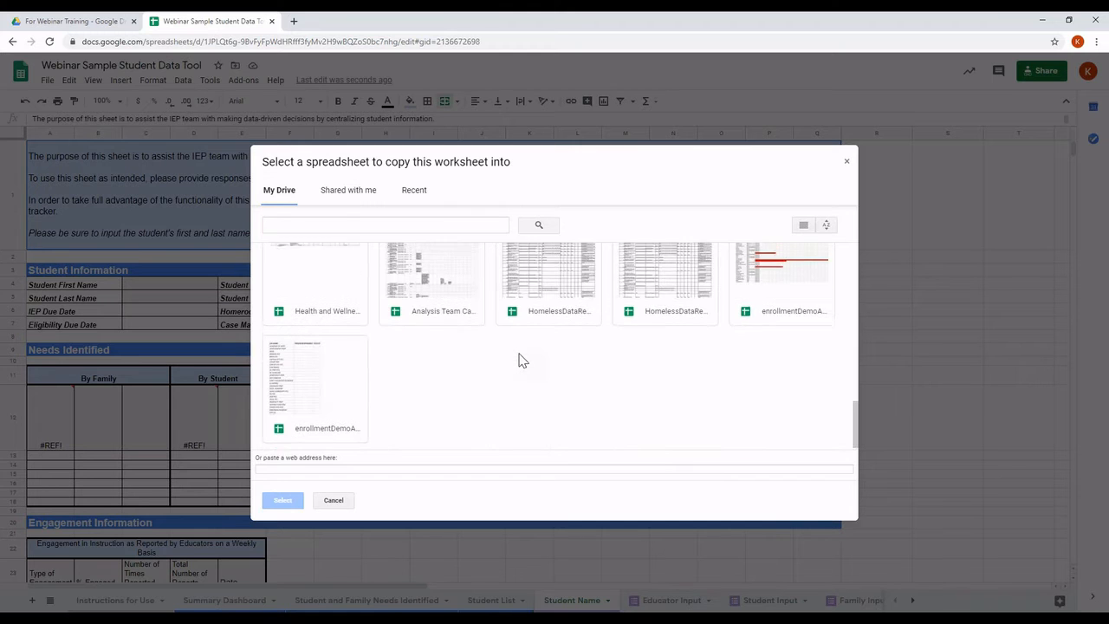
left_click(847, 166)
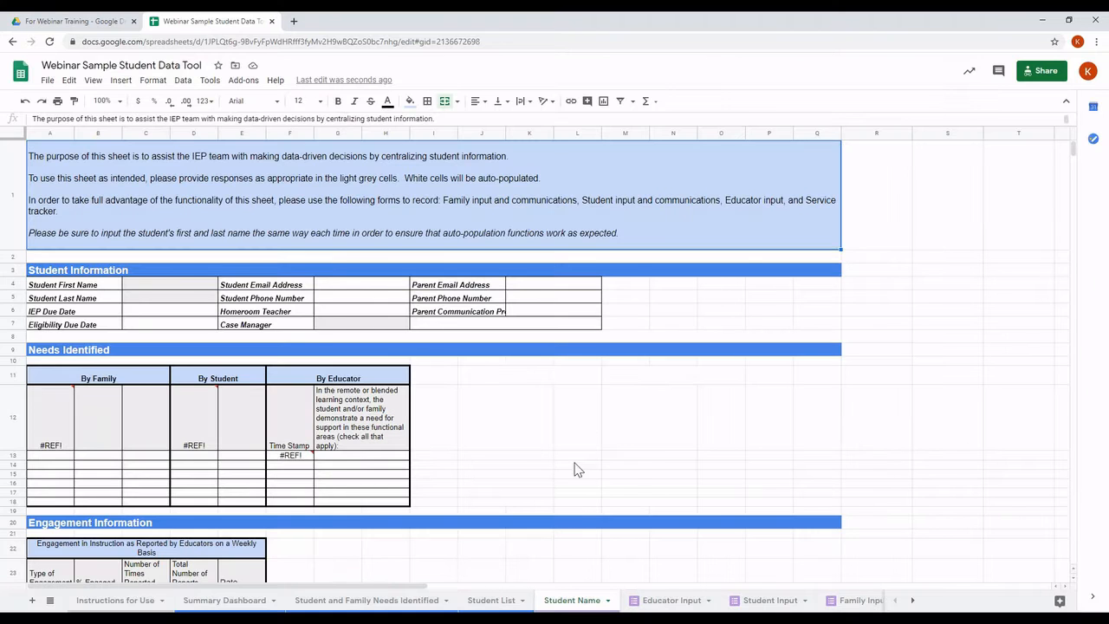
Step: Duplicate the Student Name sheet and rename the copy with the student's full name
right_click(583, 605)
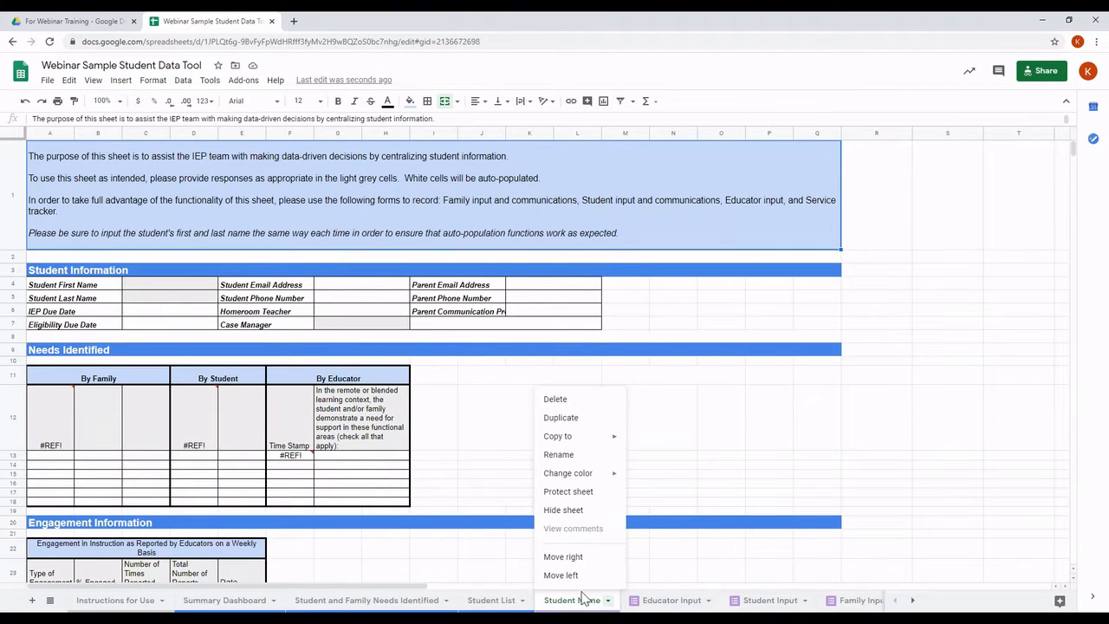
left_click(582, 422)
left_click(581, 422)
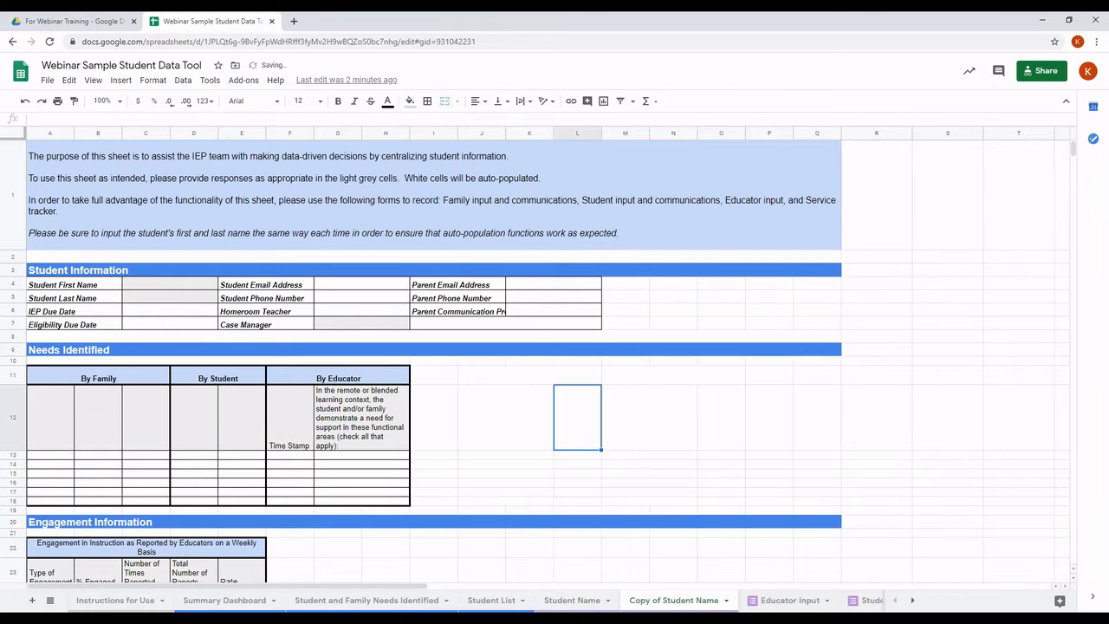
double_click(661, 601)
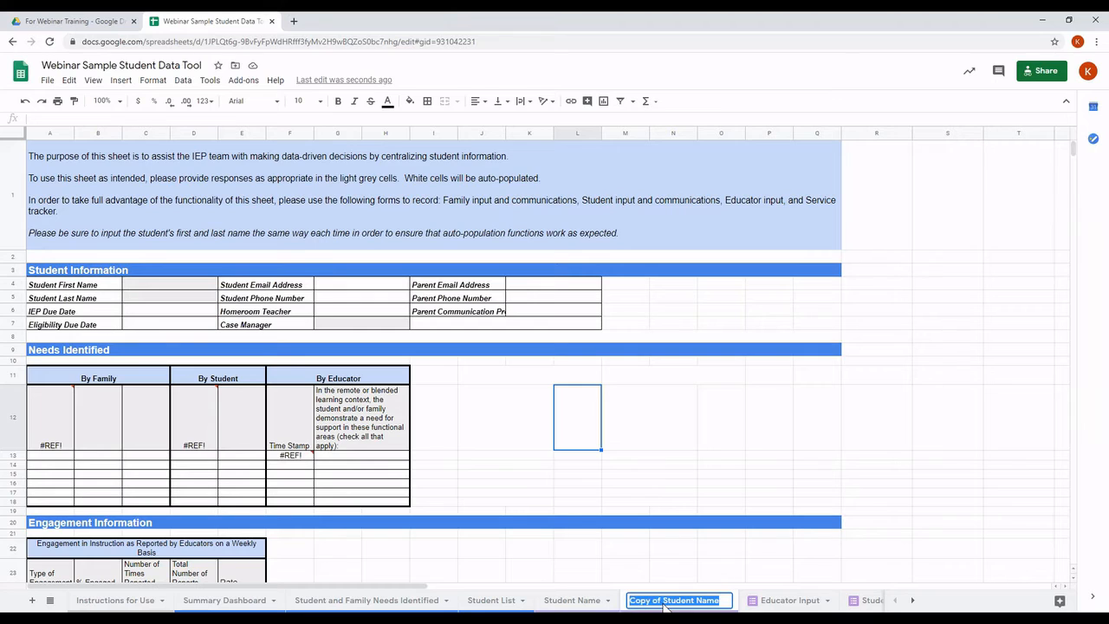
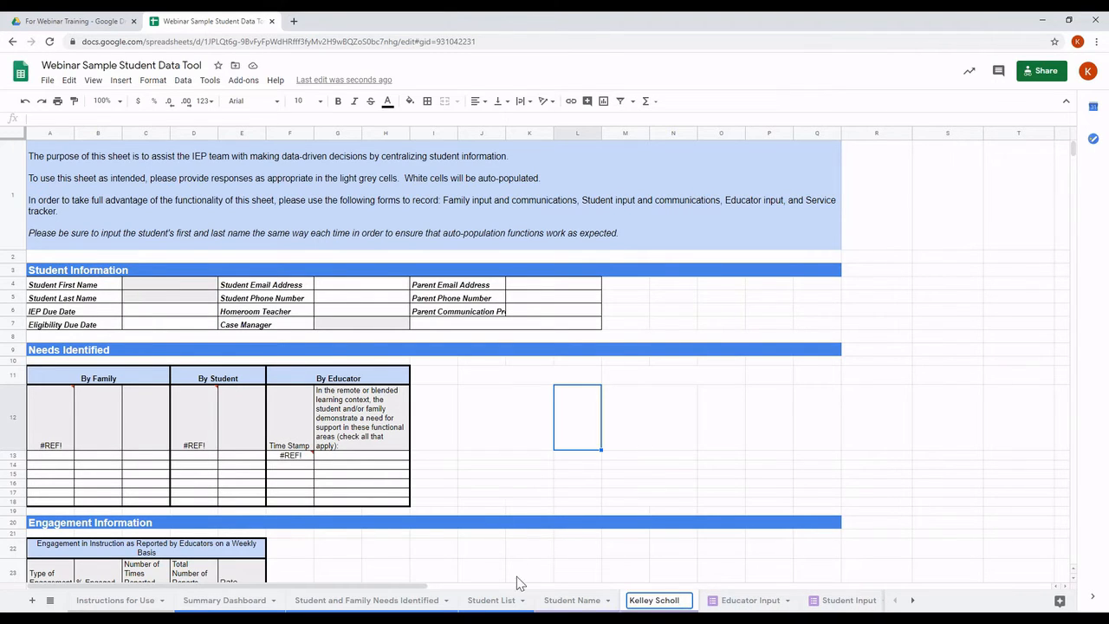
Step: Confirm the new tab name and enter the student's first and last names in C4 and C5
left_click(689, 544)
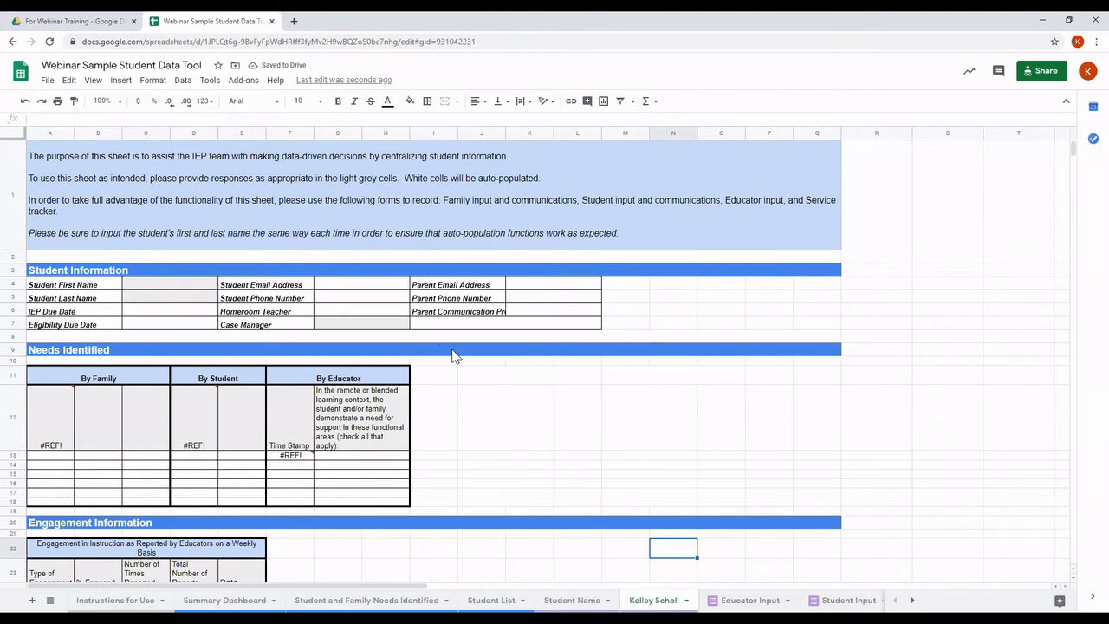
left_click(185, 290)
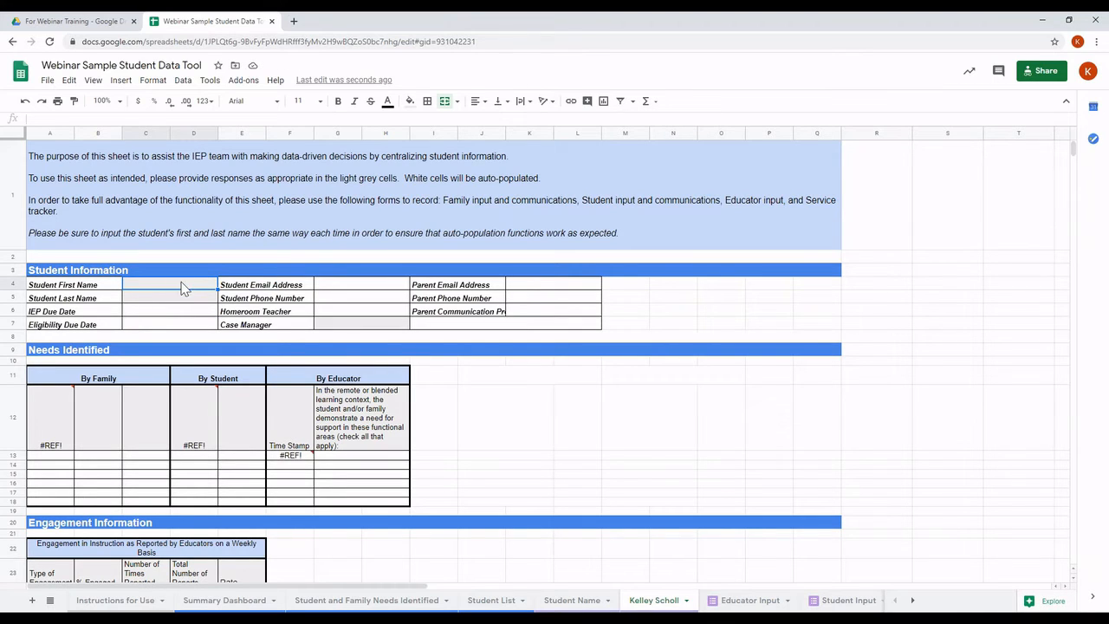
left_click(196, 300)
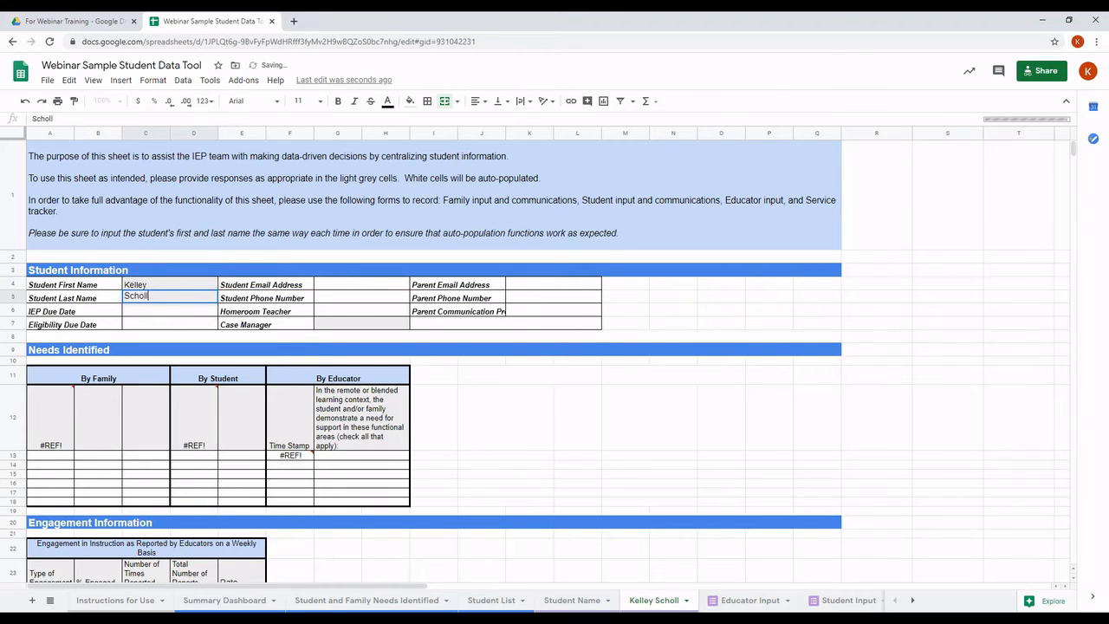
left_click(371, 336)
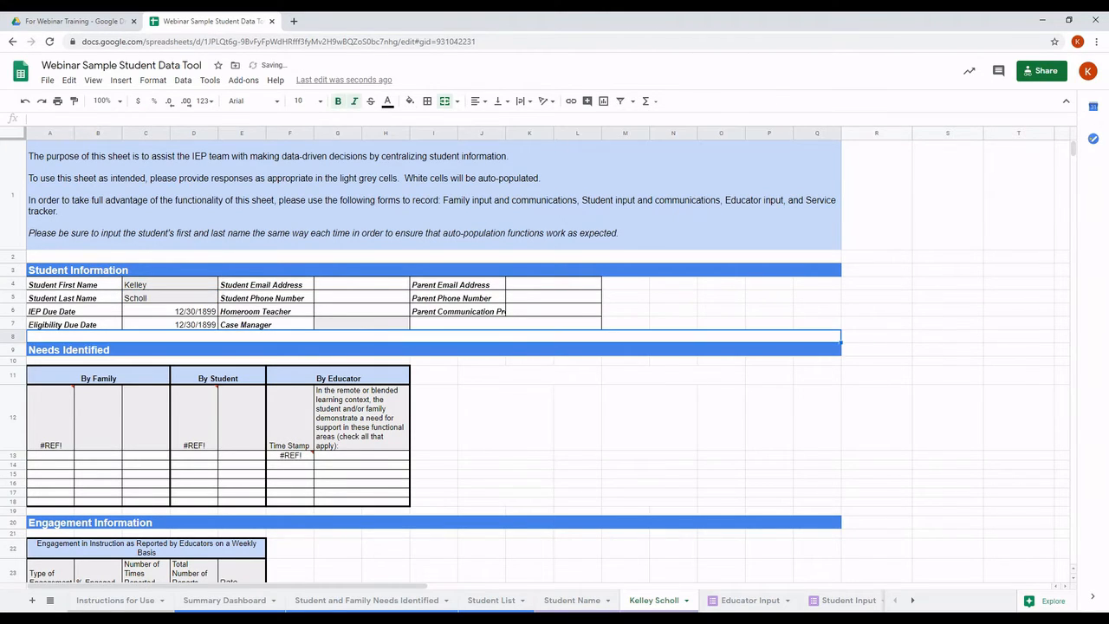
Step: Enter 'Mr. Case Manager' as case manager and check the Student Email Address formula
left_click(361, 323)
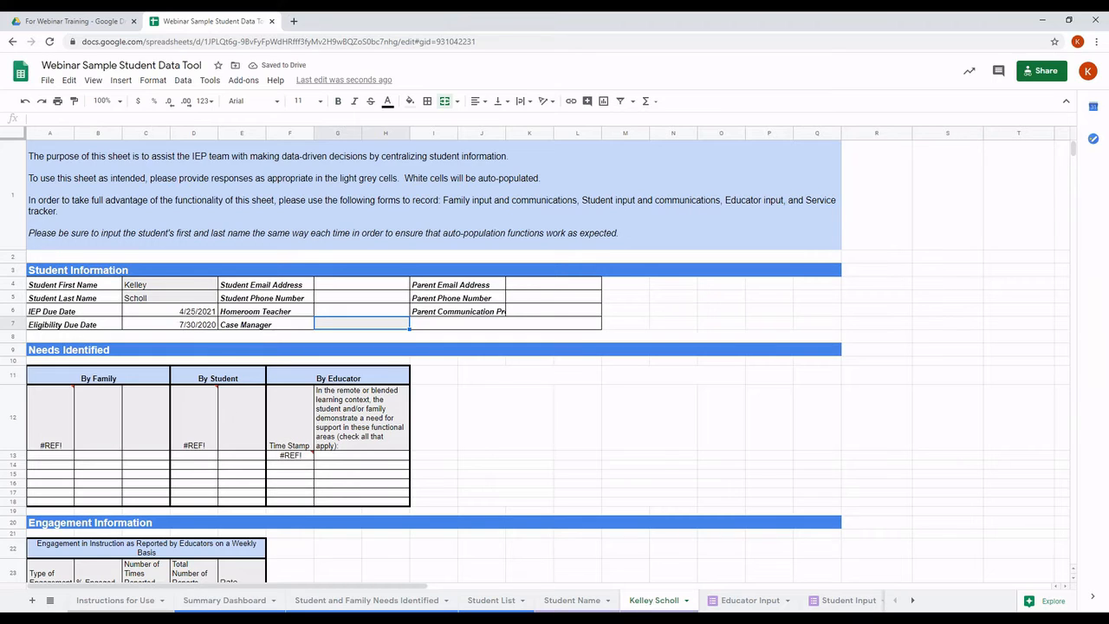
type("Mr. Case M")
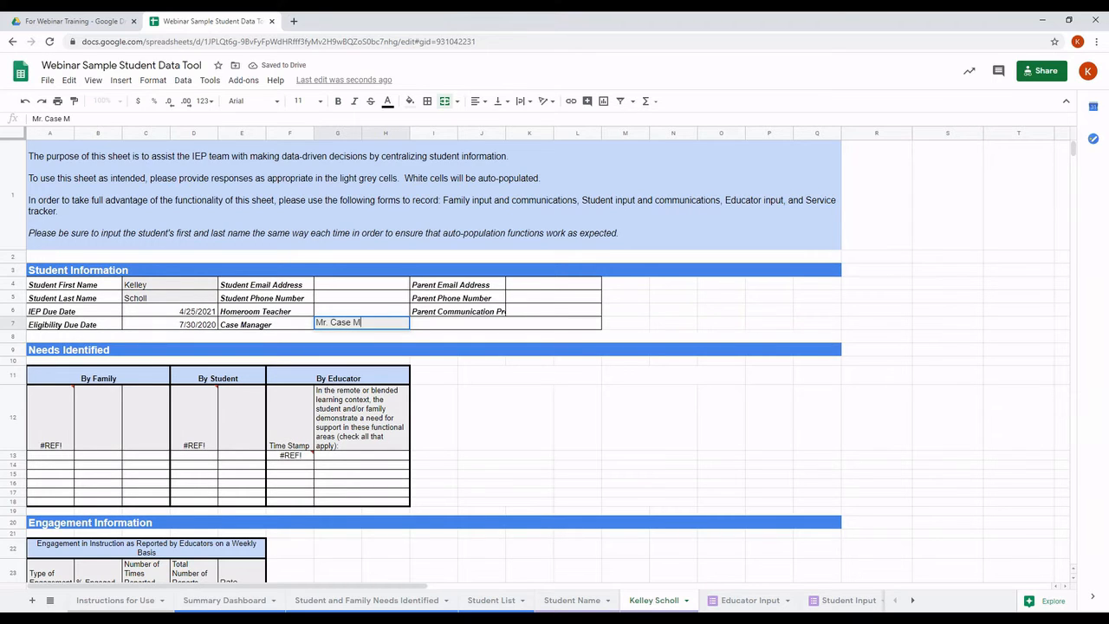
type("anager")
left_click(397, 287)
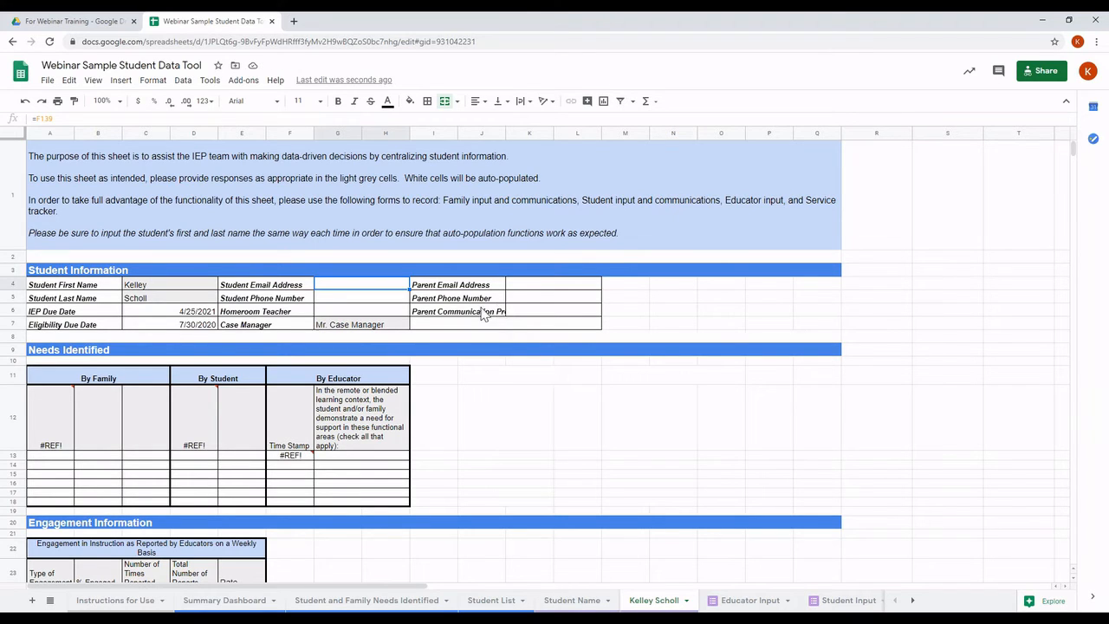
mouse_move(67, 412)
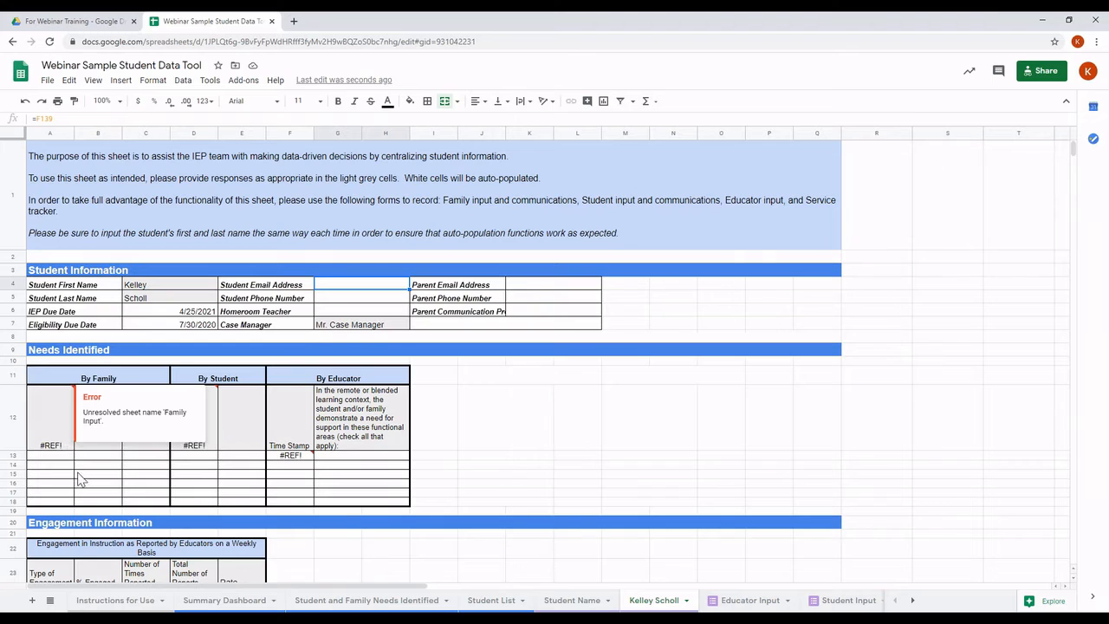
Step: Recommit the By Family (A12) and By Student (D12) QUERY formulas to clear #REF!
mouse_move(64, 442)
double_click(58, 431)
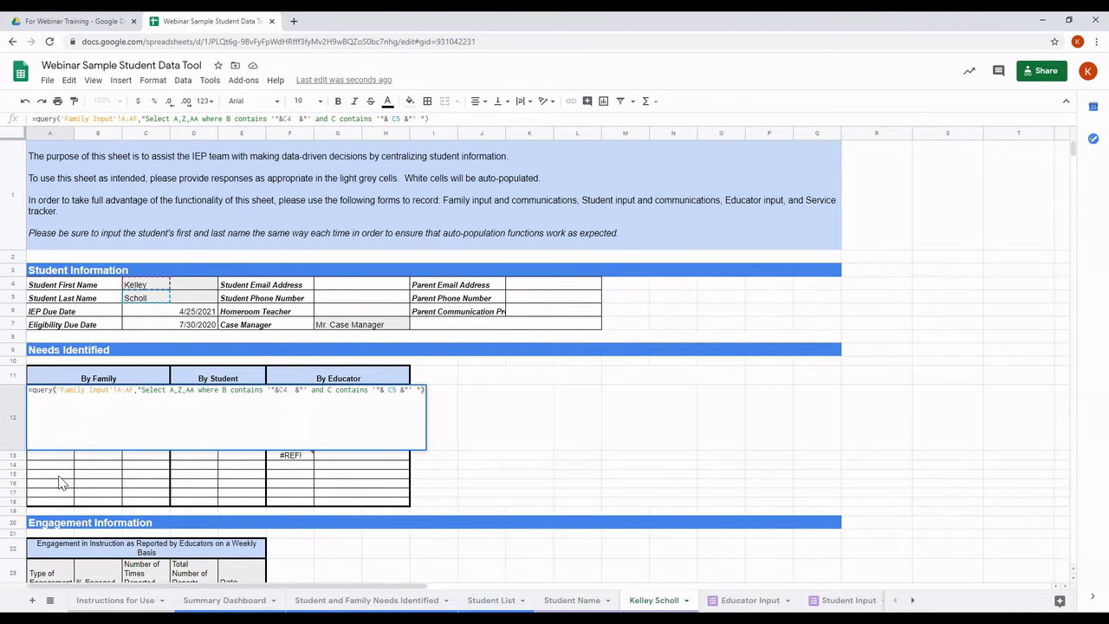
key("Return")
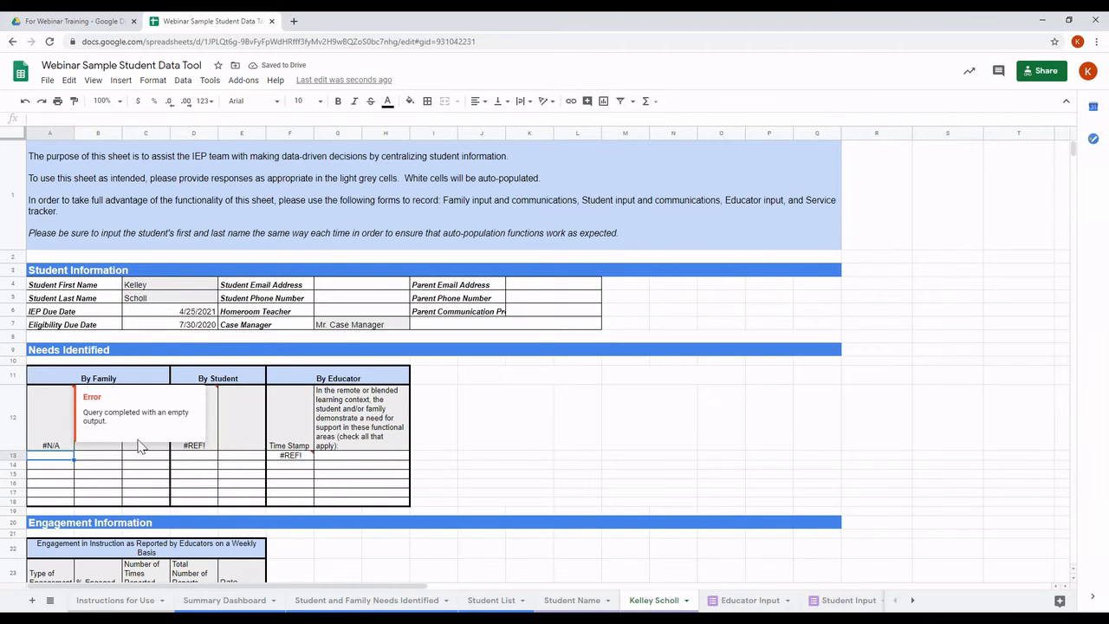
double_click(212, 444)
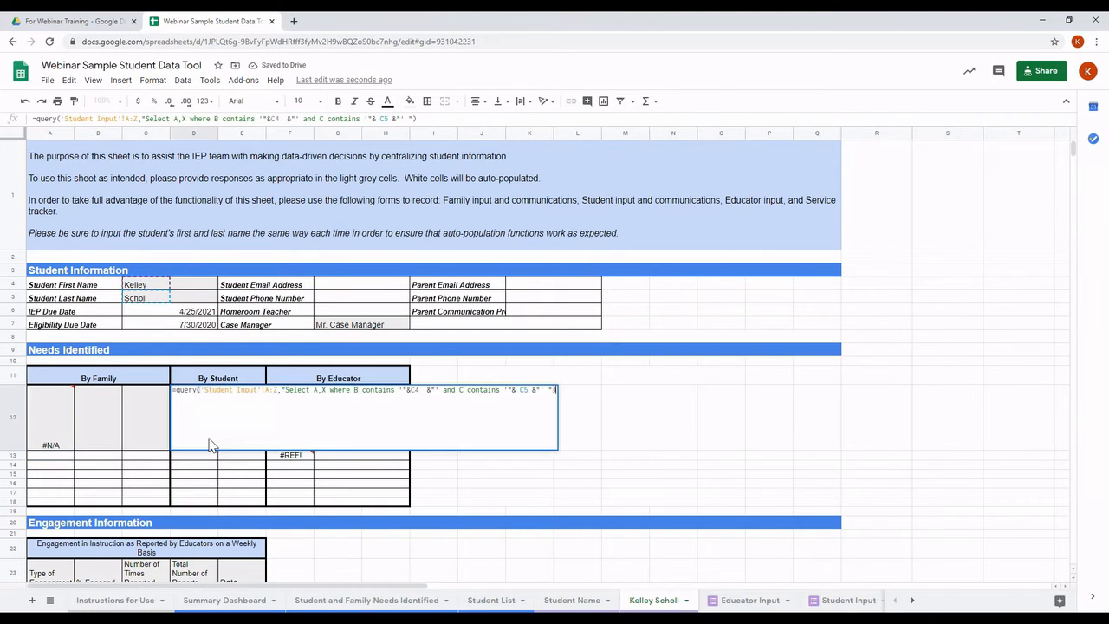
key("Return")
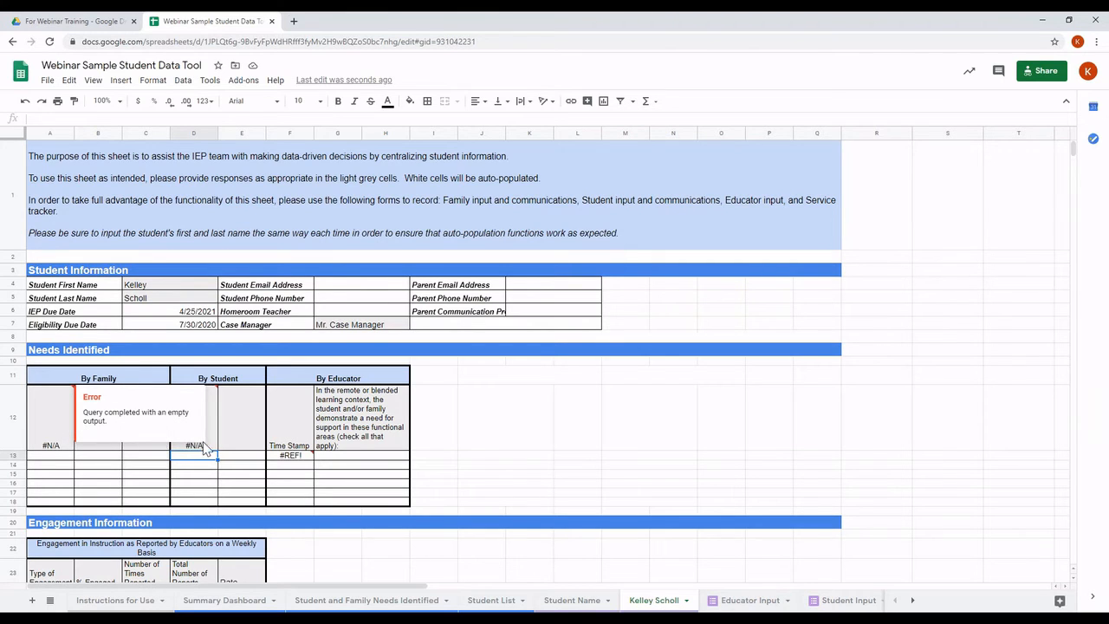
mouse_move(208, 446)
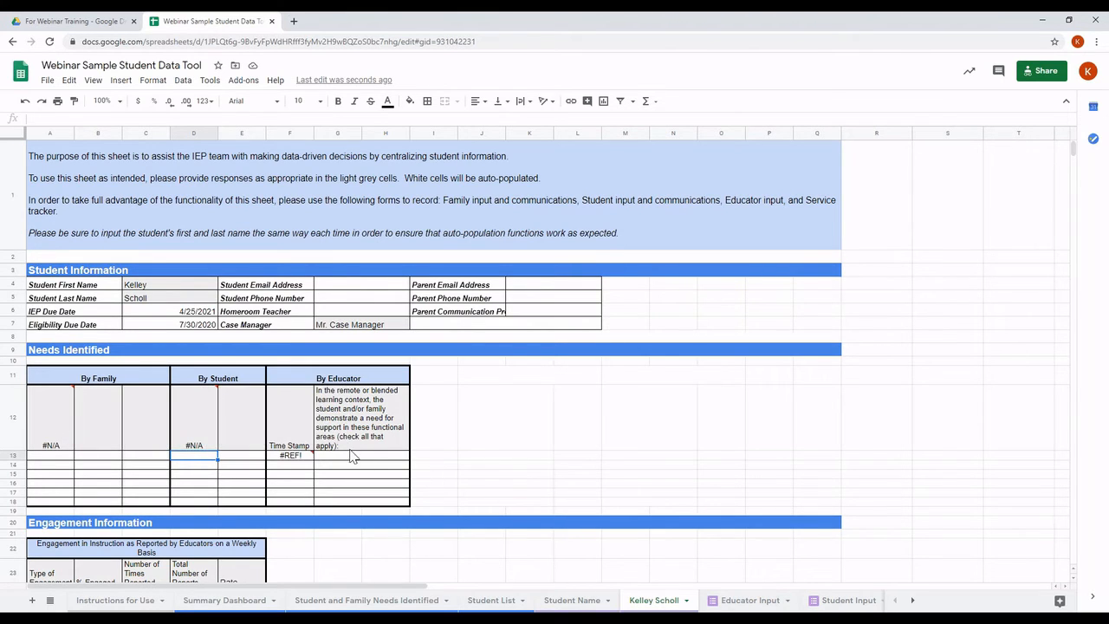
mouse_move(293, 462)
mouse_move(61, 449)
Step: Recommit =SUM('Service Tracker'!G:G) in C52 so Attended shows 0, then inspect D34's sum
scroll(64, 465, "down", 6)
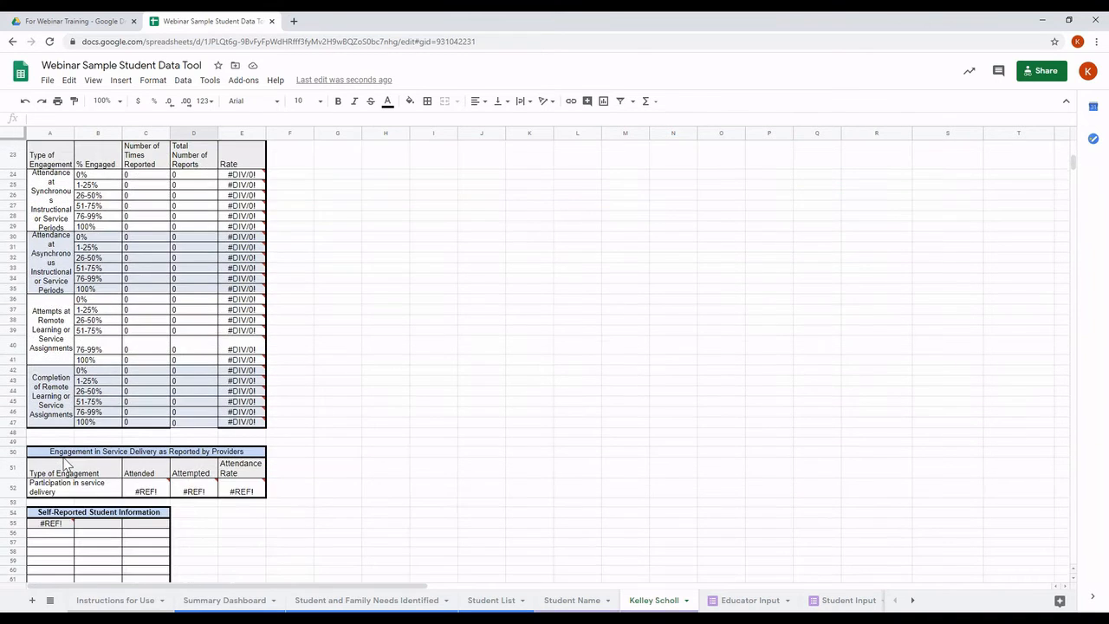
scroll(66, 465, "down", 1)
double_click(153, 442)
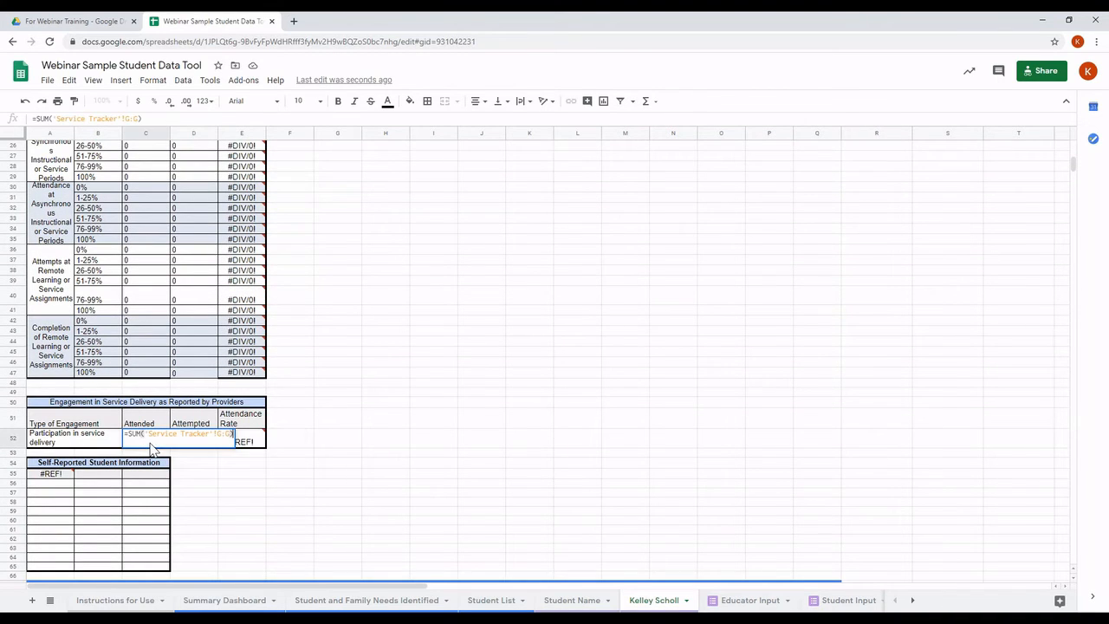
key("Return")
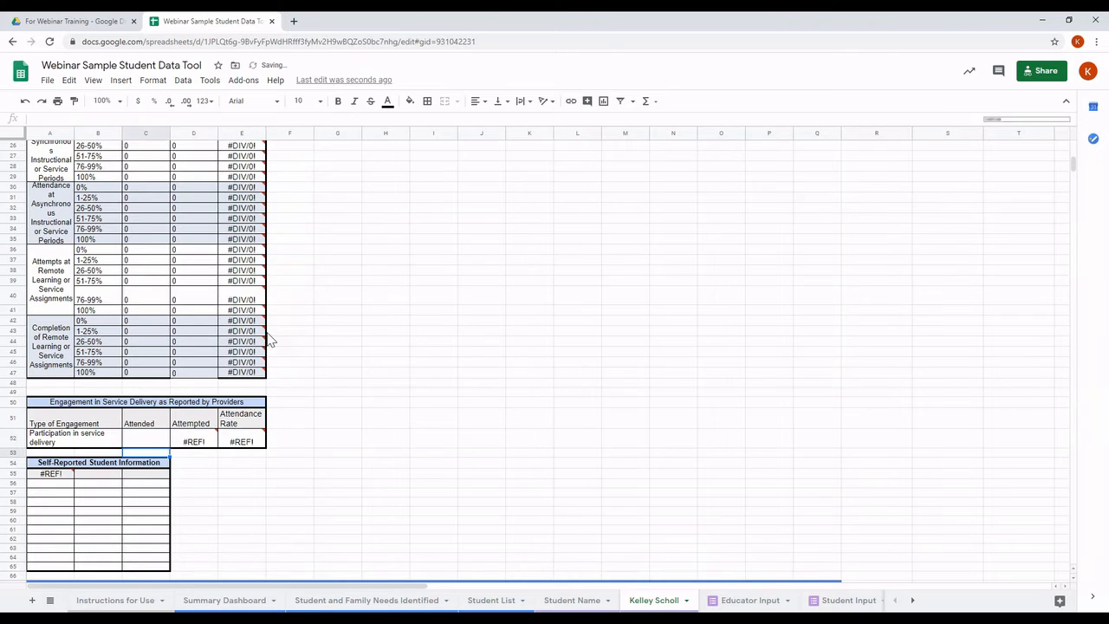
scroll(268, 335, "up", 2)
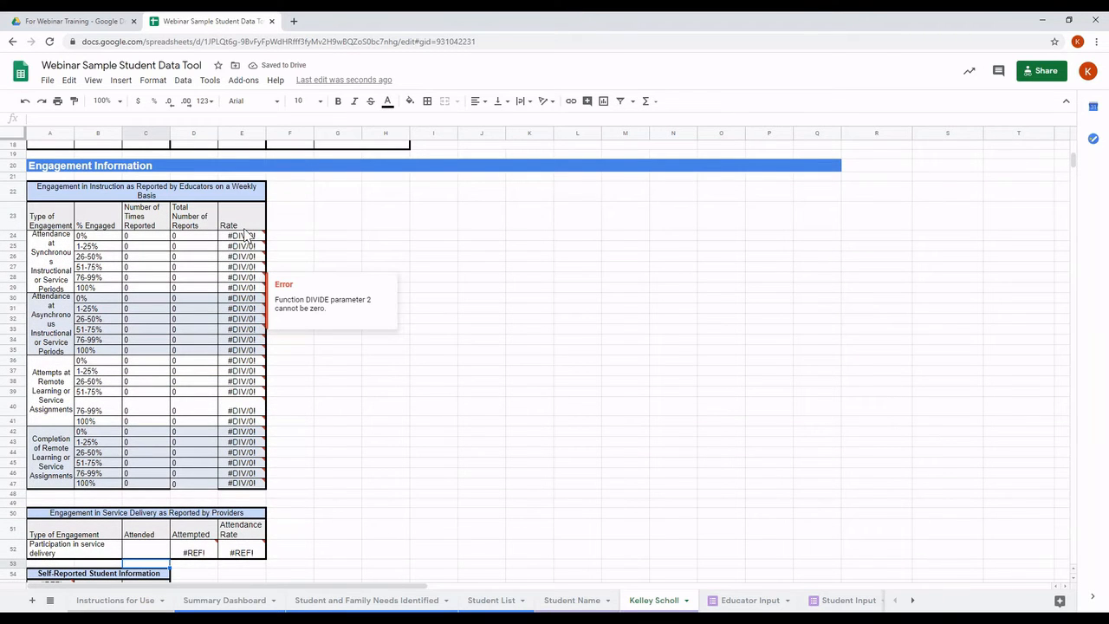
mouse_move(248, 238)
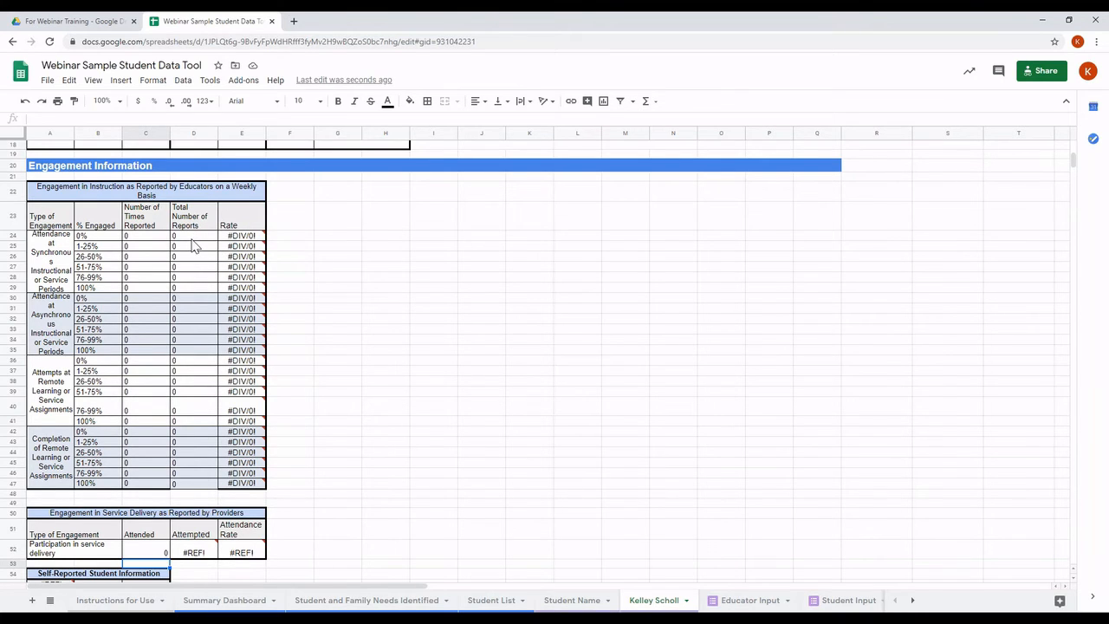
scroll(195, 245, "up", 1)
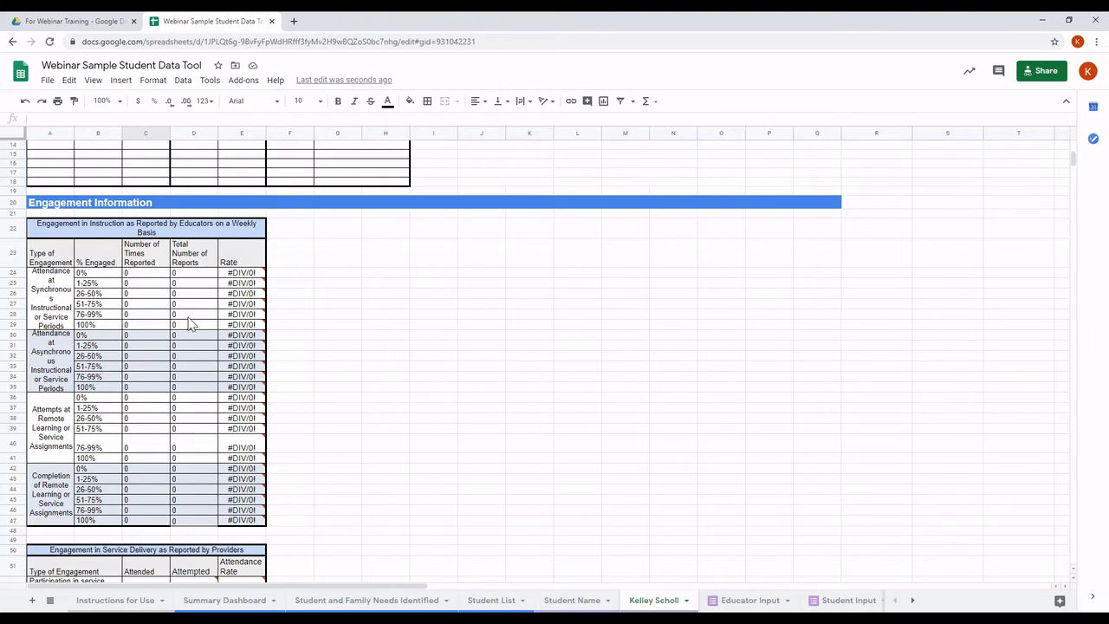
left_click(184, 378)
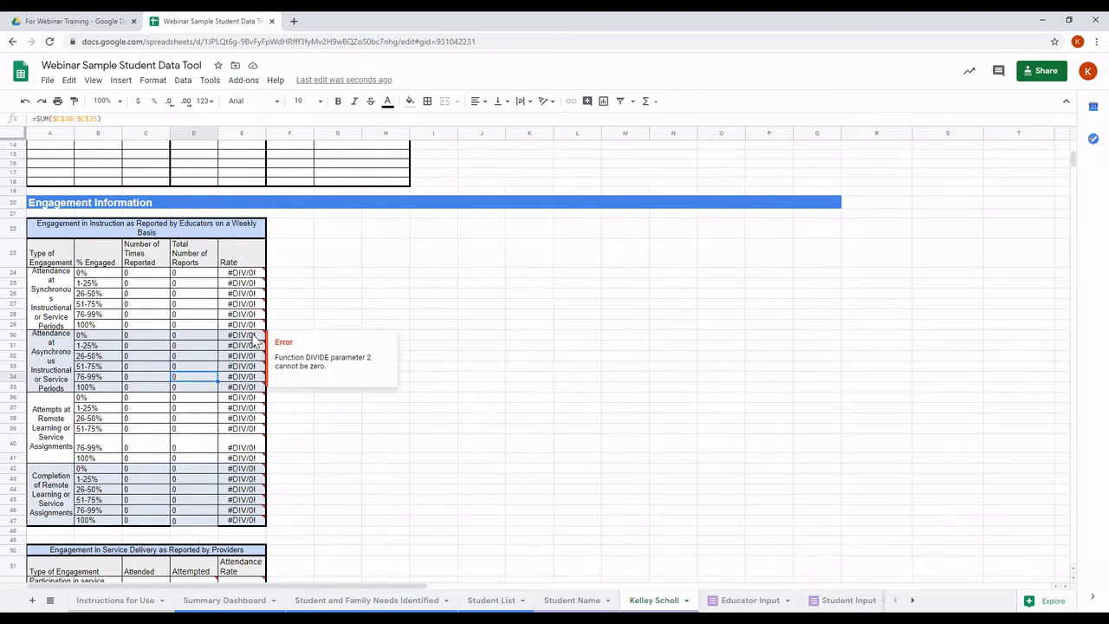
scroll(254, 340, "down", 5)
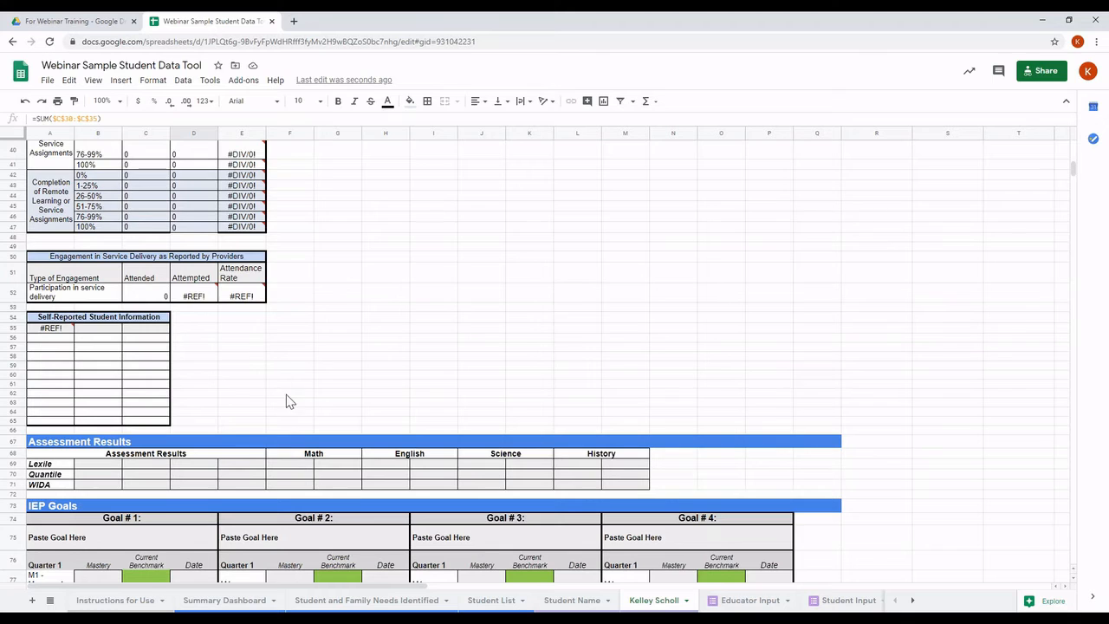
scroll(286, 397, "down", 3)
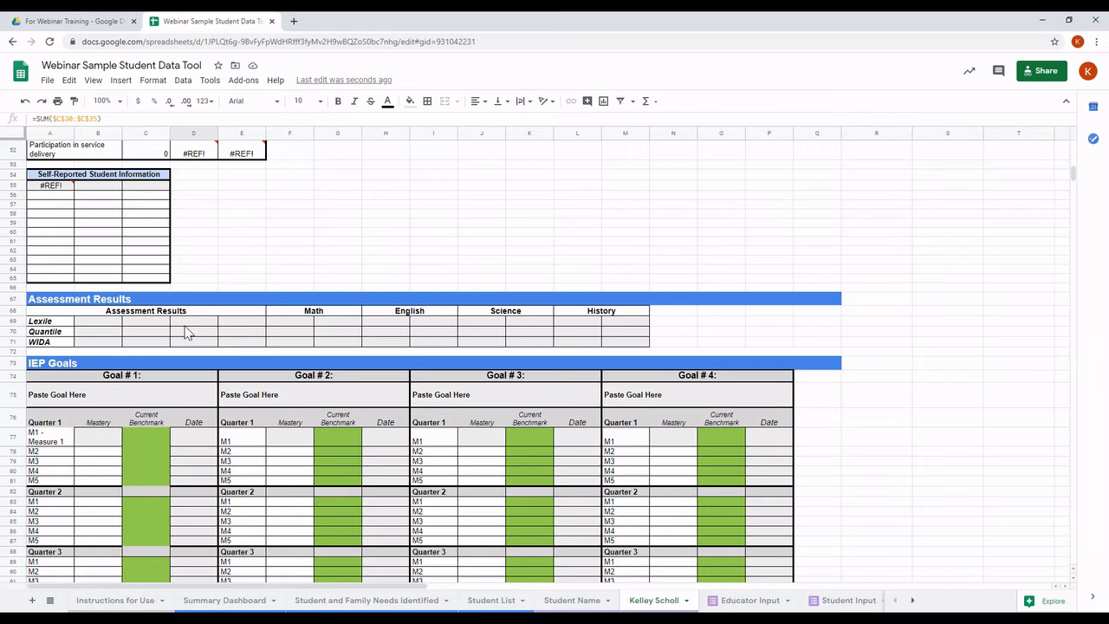
scroll(197, 345, "down", 2)
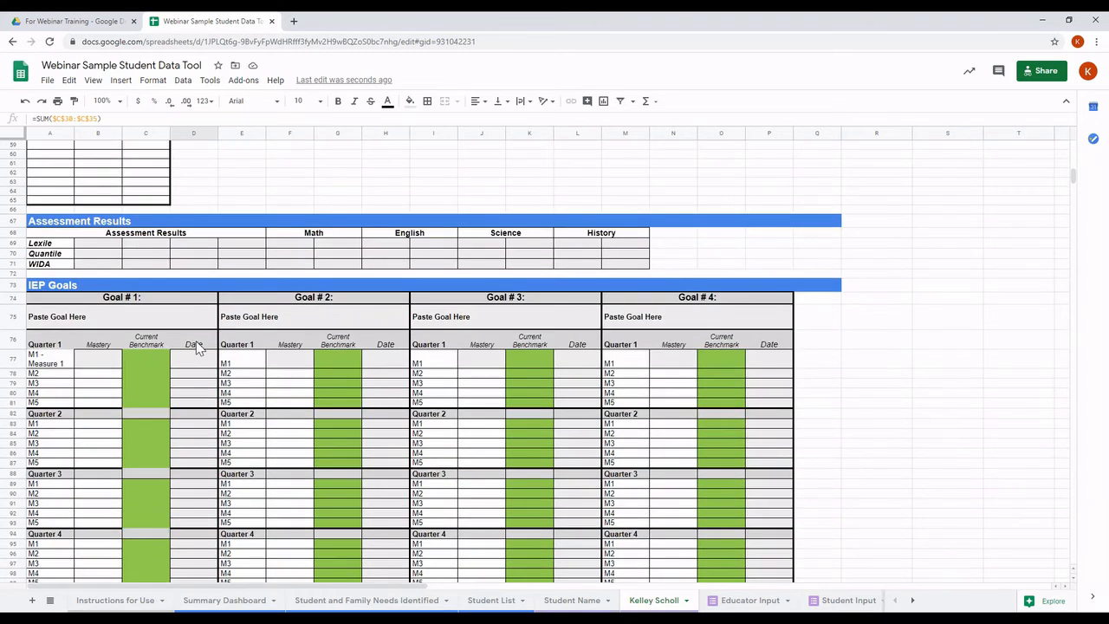
scroll(197, 344, "down", 2)
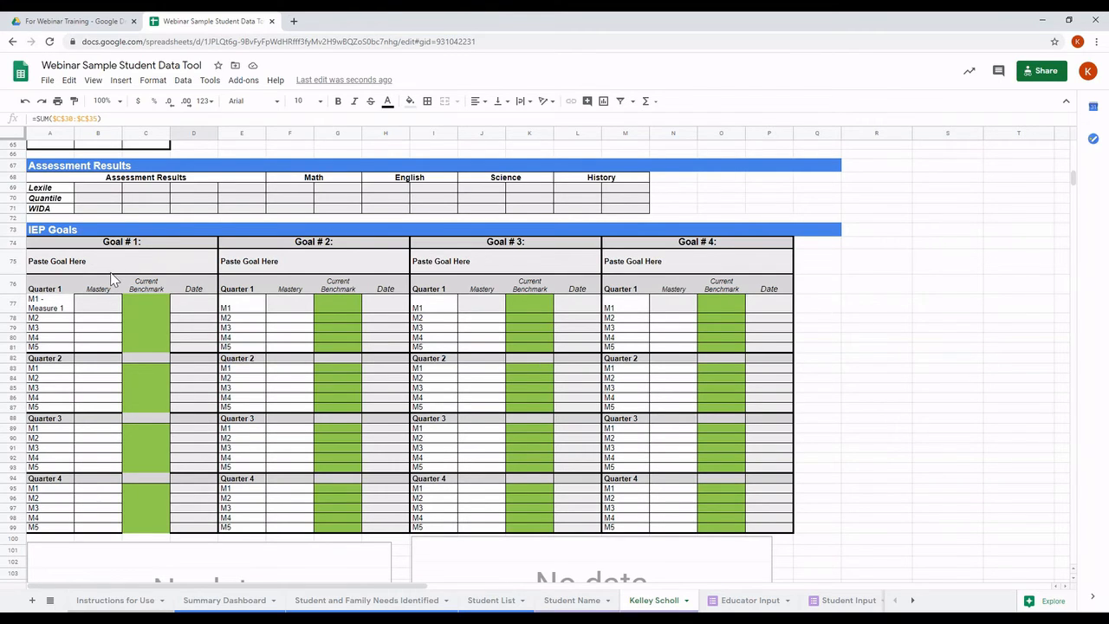
scroll(124, 338, "down", 2)
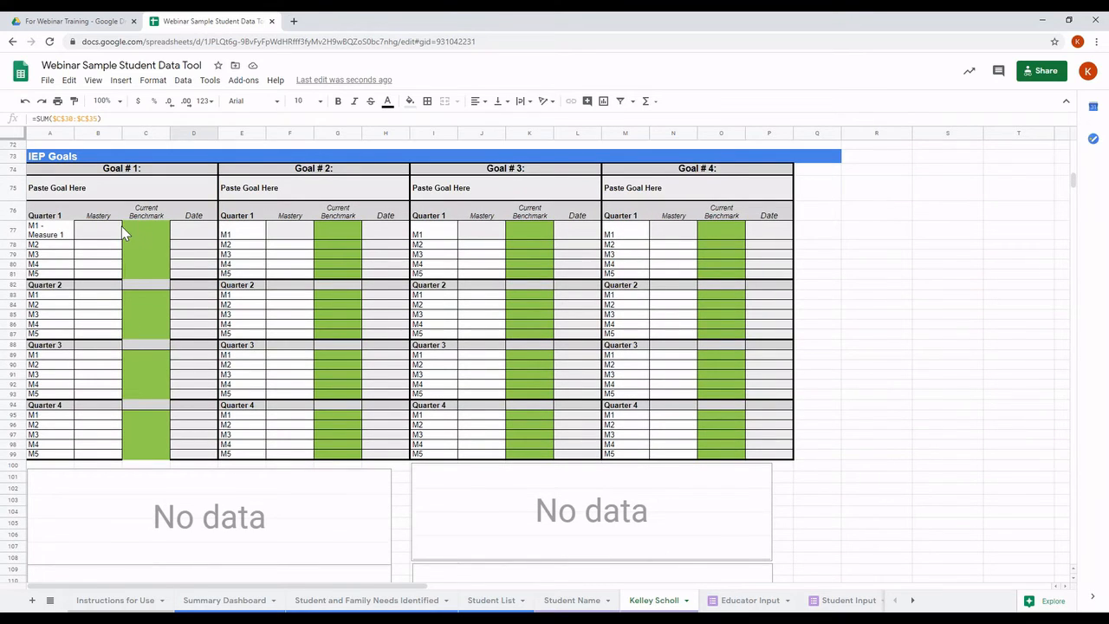
scroll(150, 334, "down", 1)
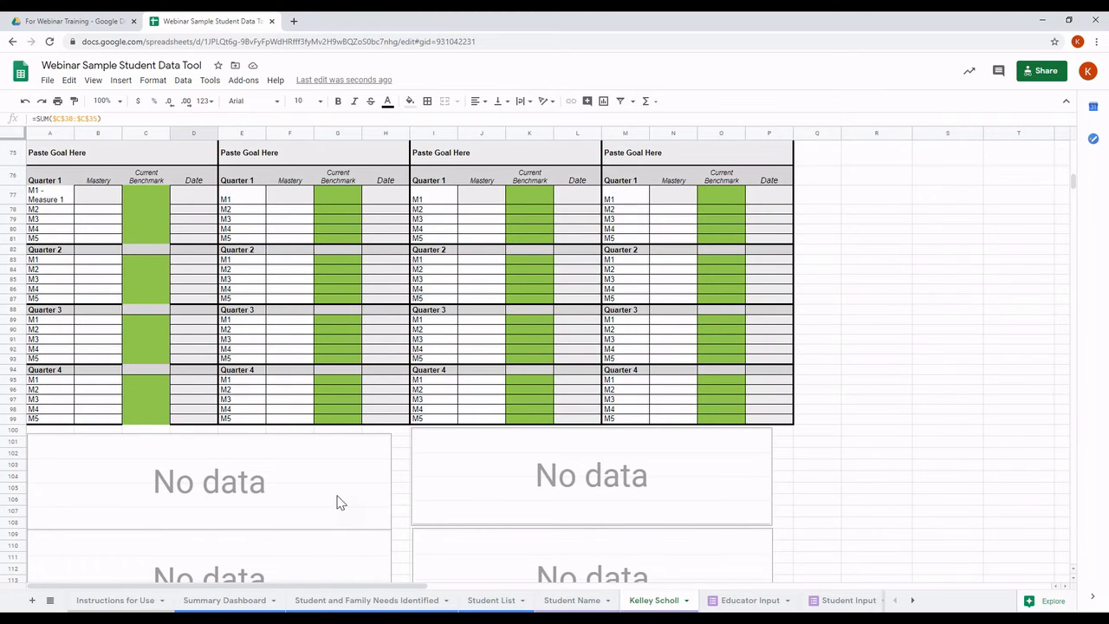
scroll(340, 483, "down", 3)
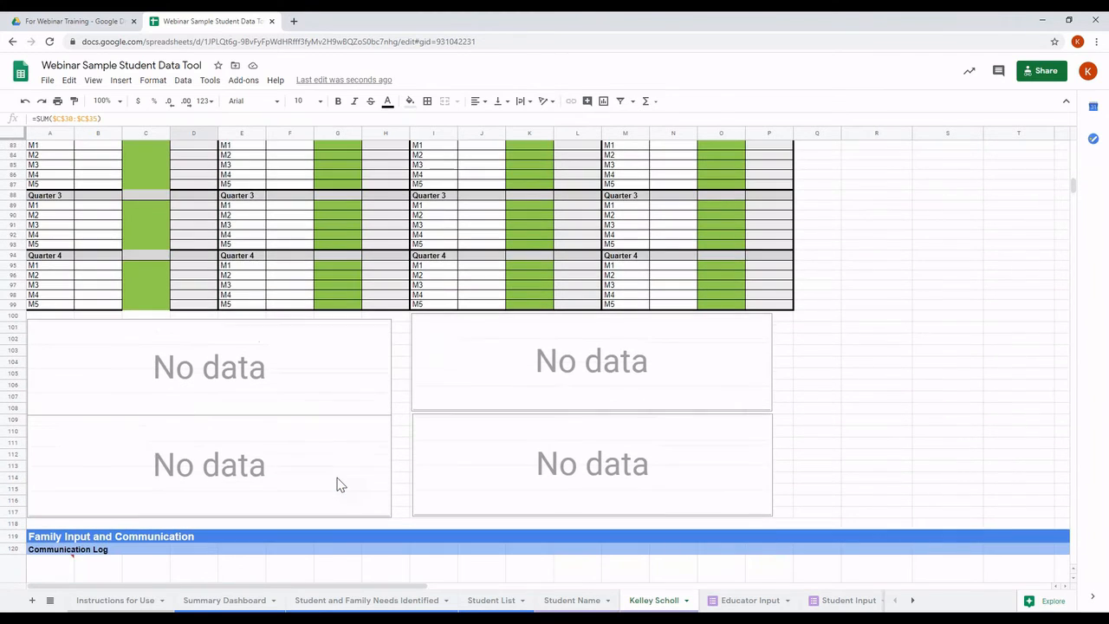
scroll(339, 484, "up", 5)
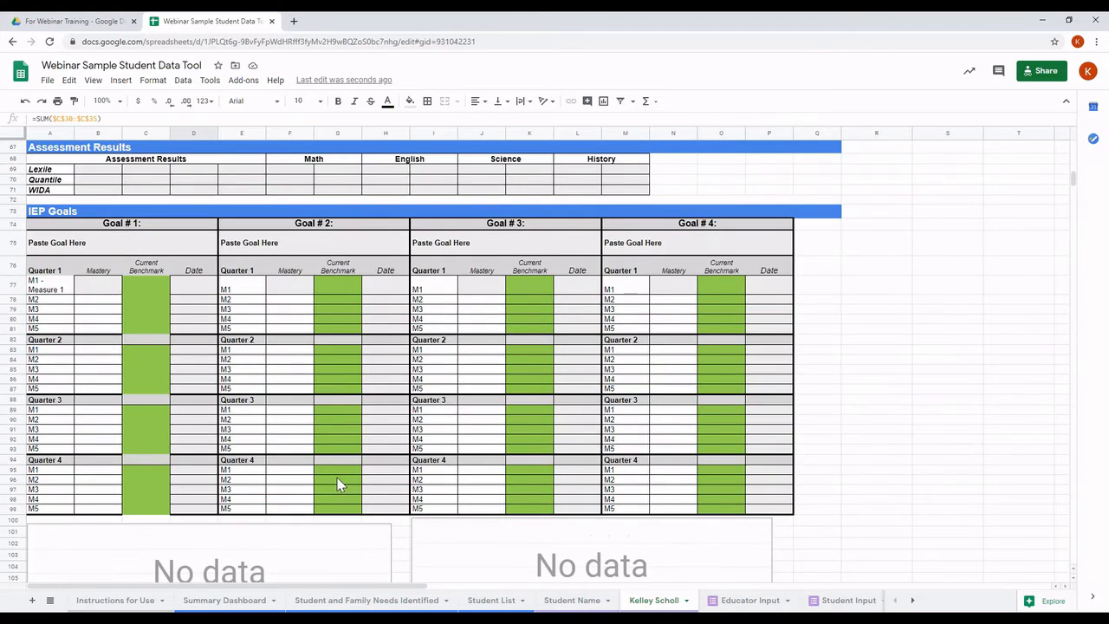
scroll(337, 483, "up", 1)
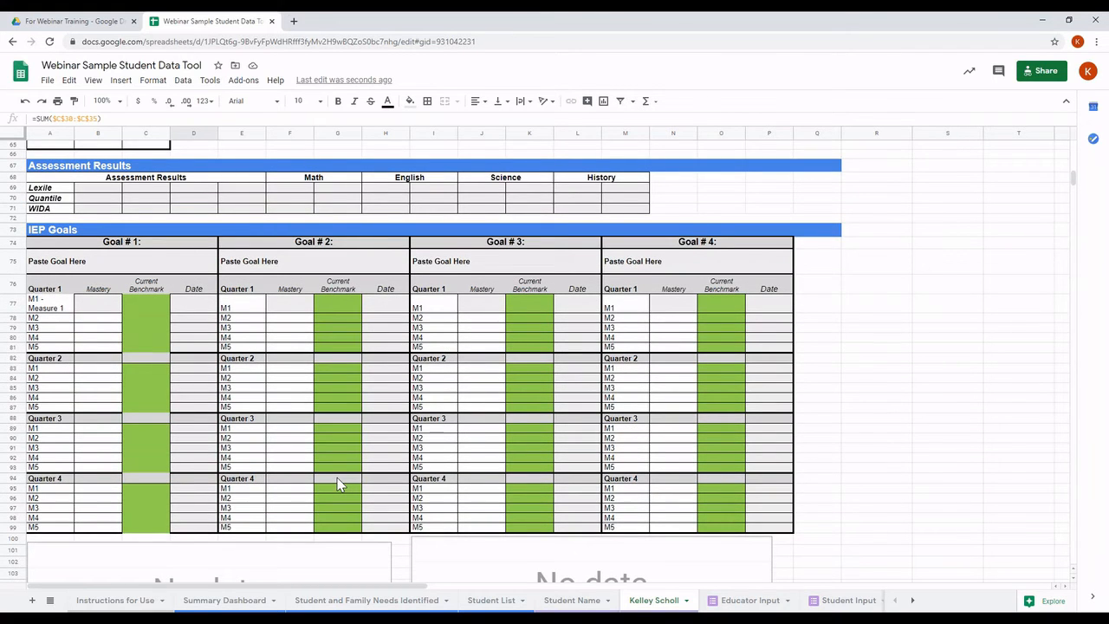
scroll(340, 483, "up", 15)
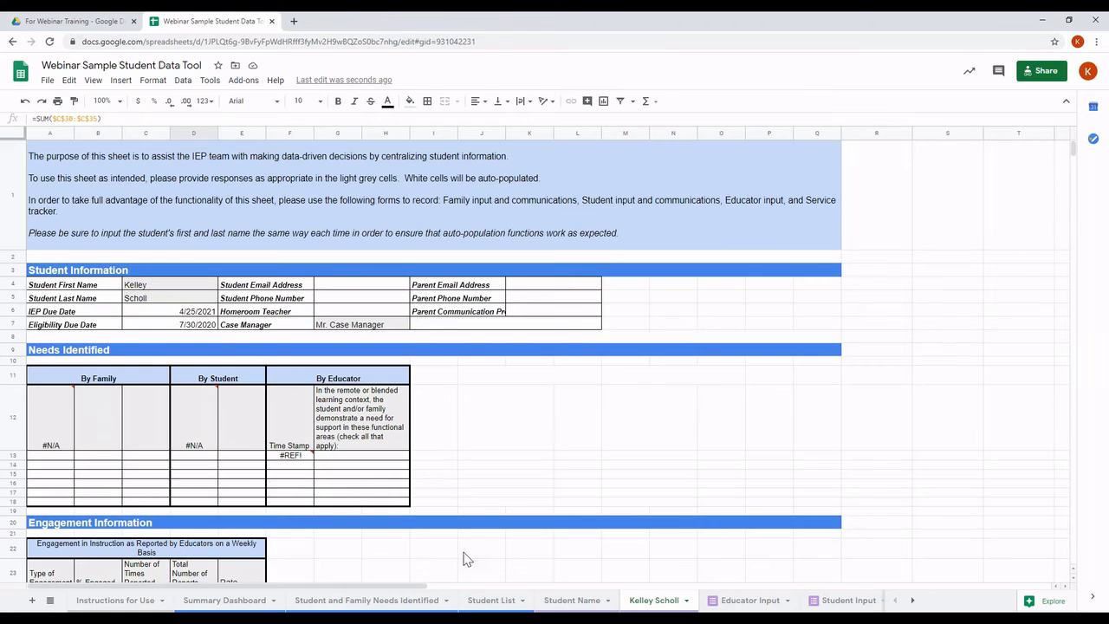
Step: Check the Student List sheet, then return to the student's own sheet
left_click(490, 601)
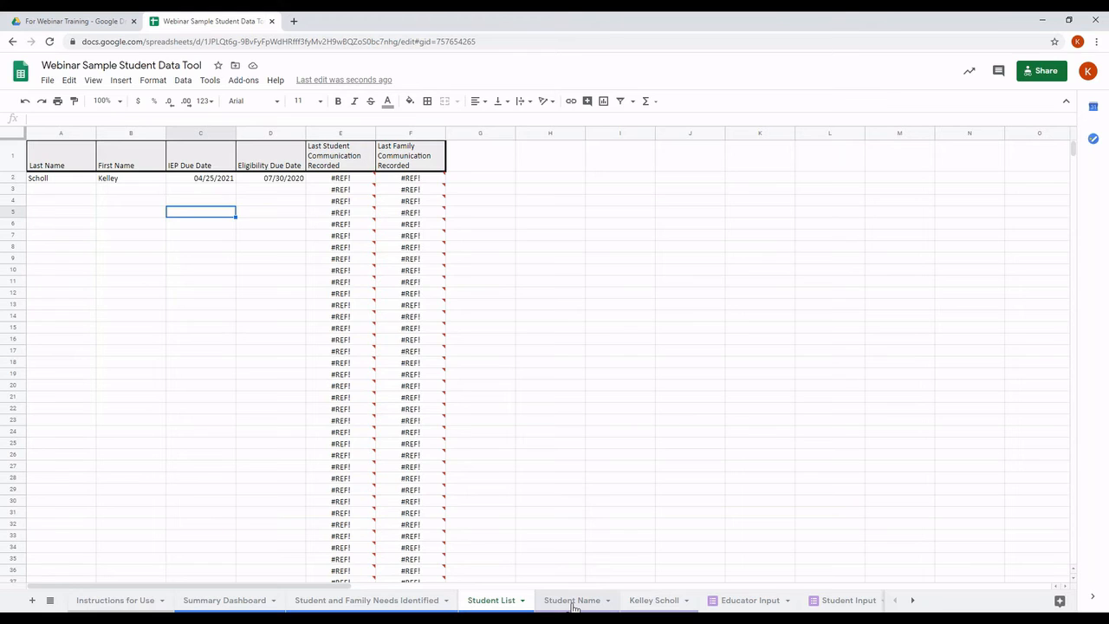
left_click(653, 600)
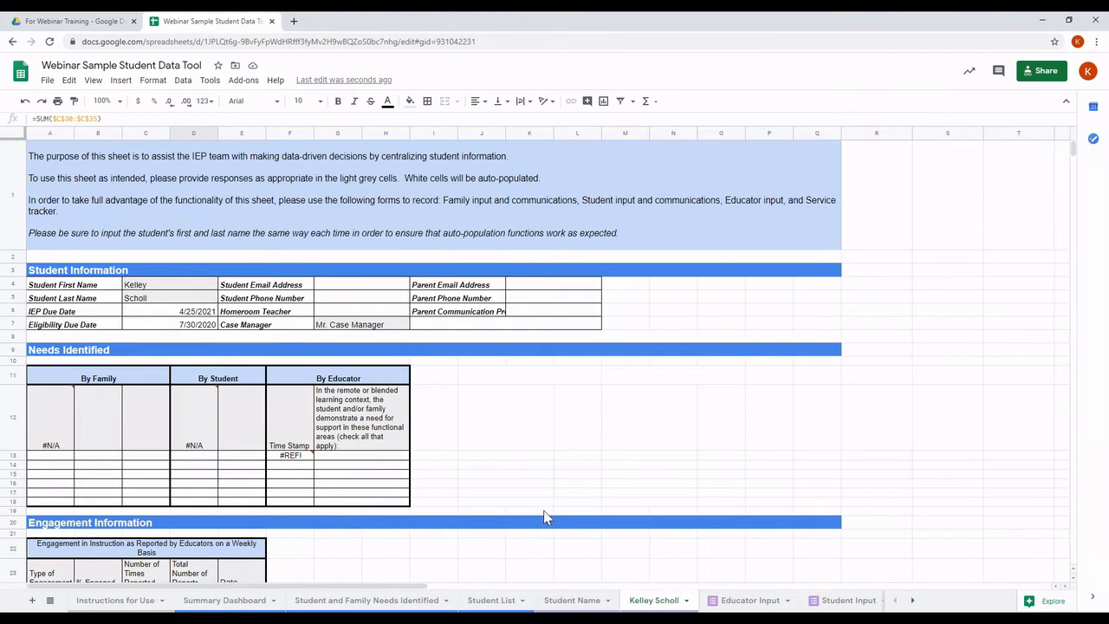
scroll(491, 402, "down", 3)
scroll(491, 402, "up", 3)
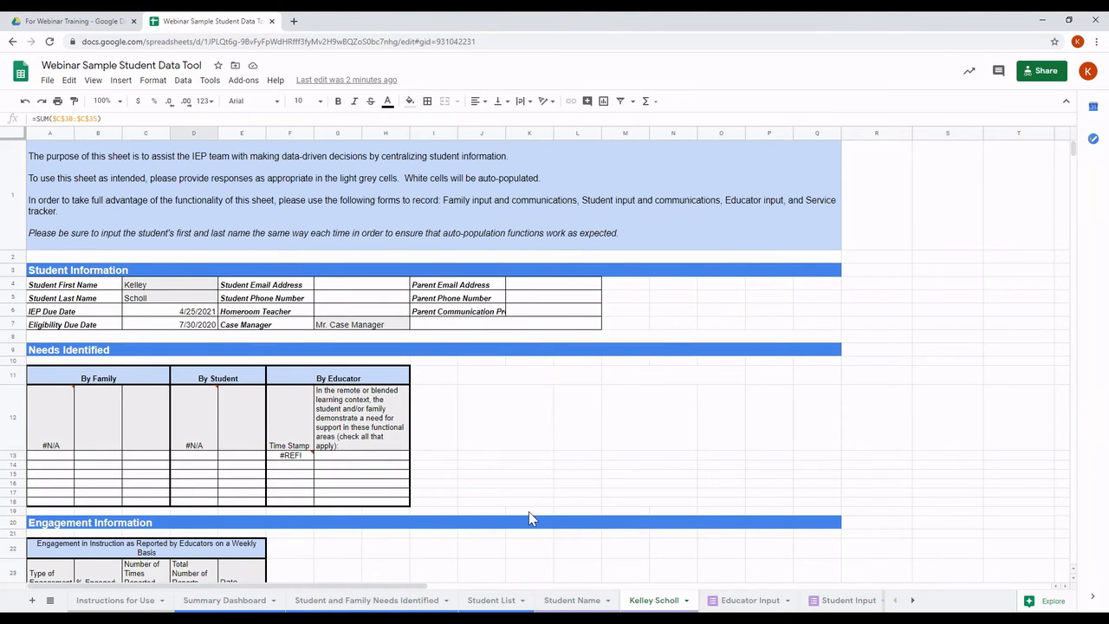
Step: Bring the slide show to full screen and advance to the closing Thank You slide
mouse_move(240, 617)
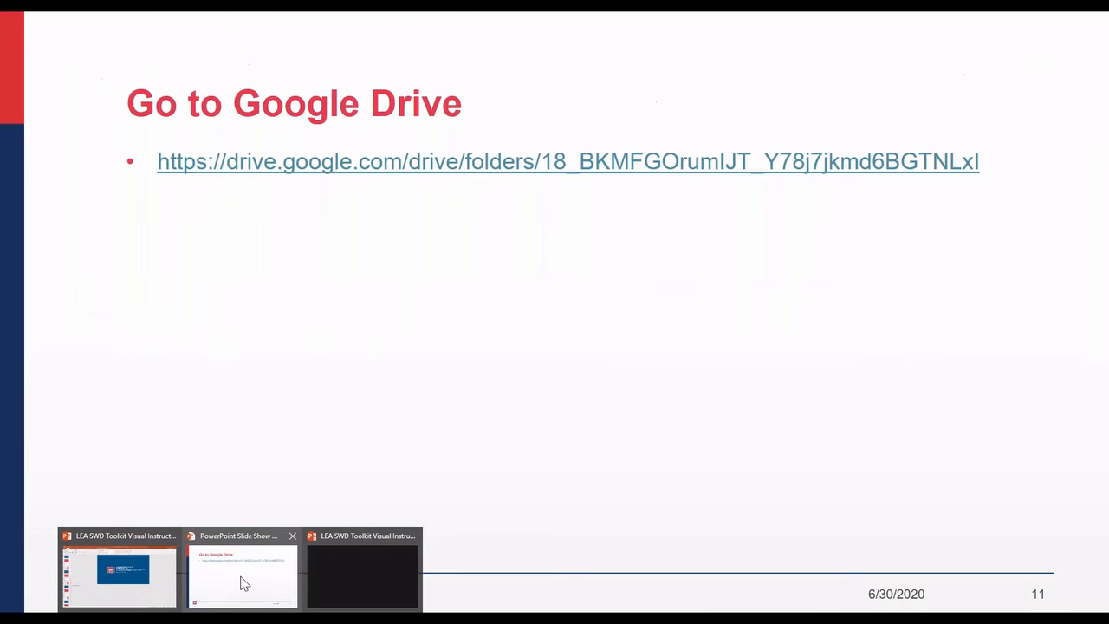
left_click(244, 583)
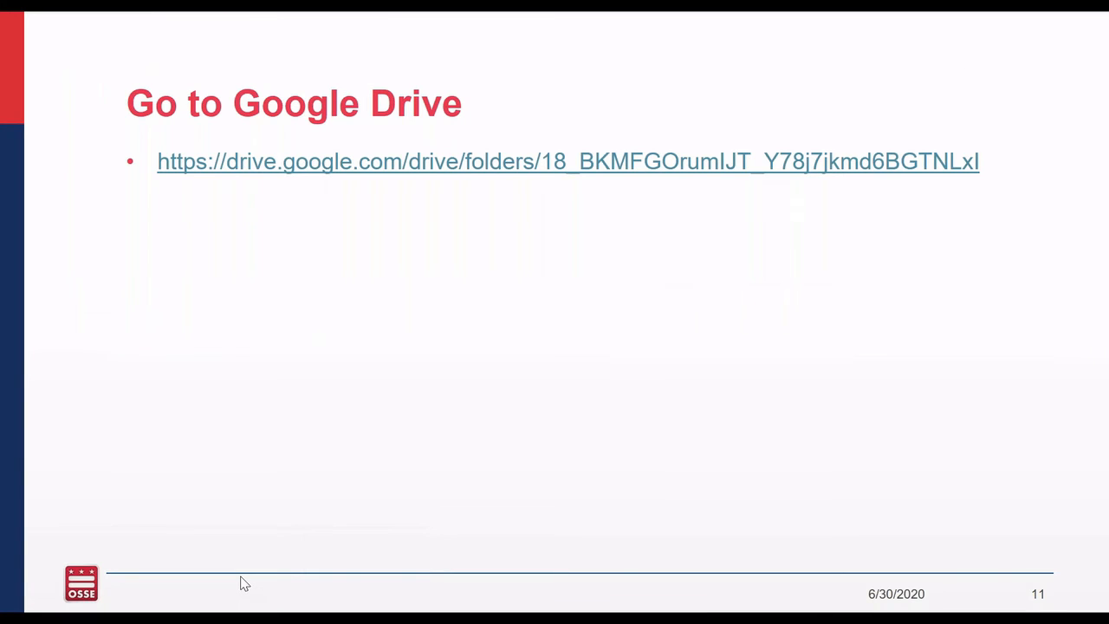
left_click(241, 577)
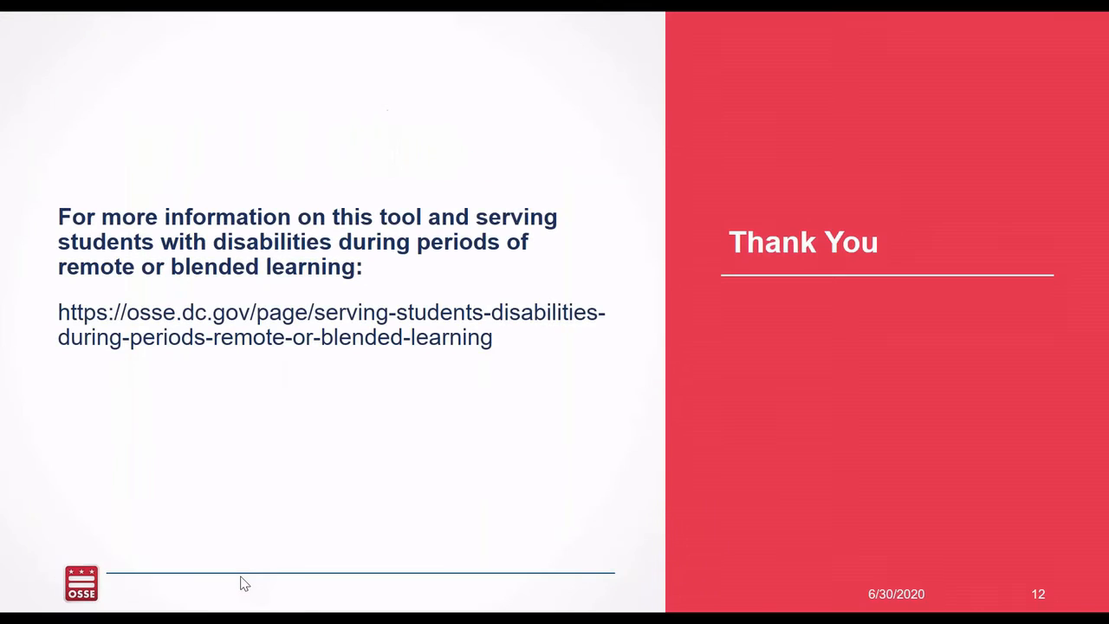